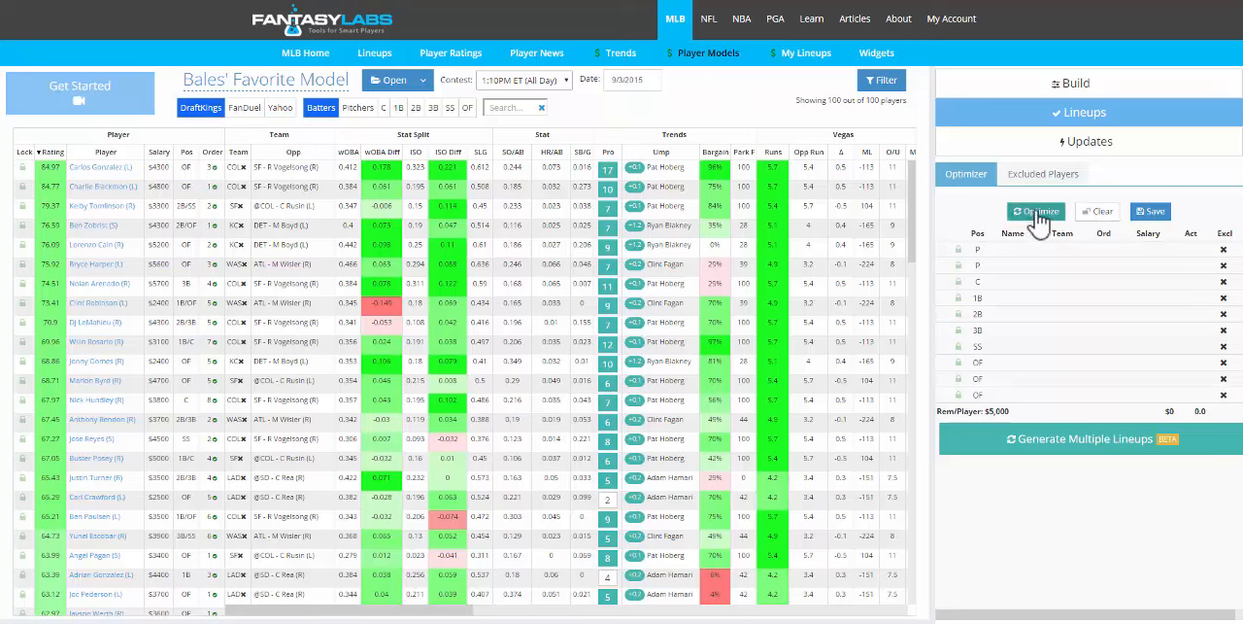
- Generate an optimized lineup from the current model and clear it
{"action": "left_click", "coordinate": [1037, 216]}
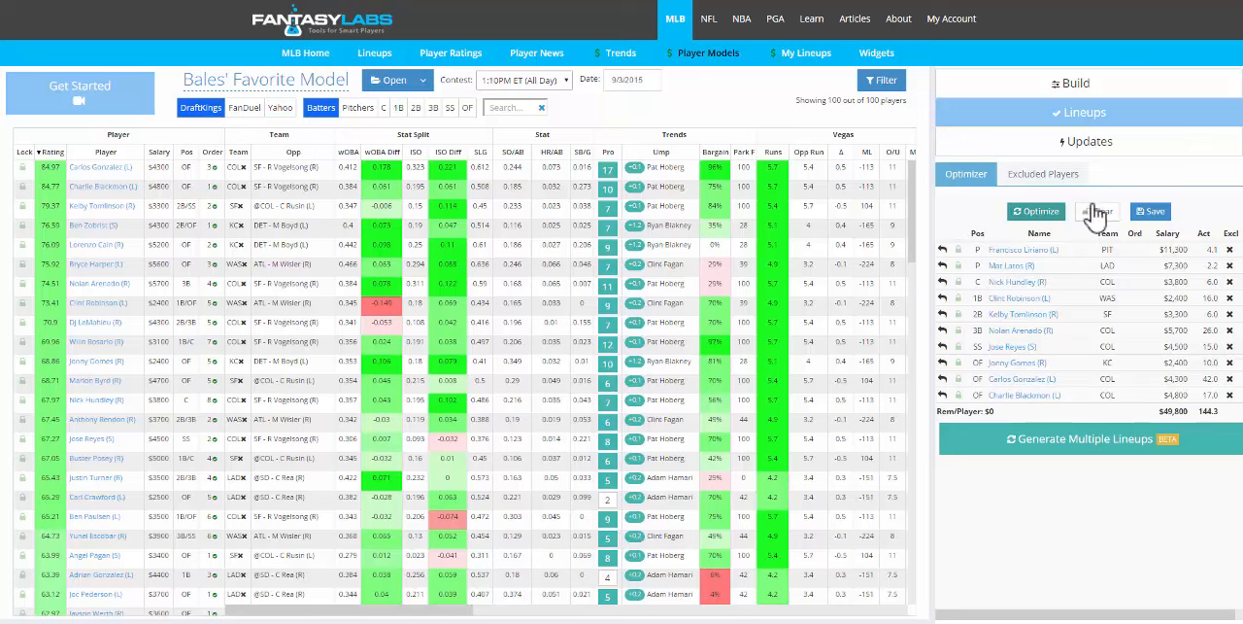
{"action": "left_click", "coordinate": [1095, 213]}
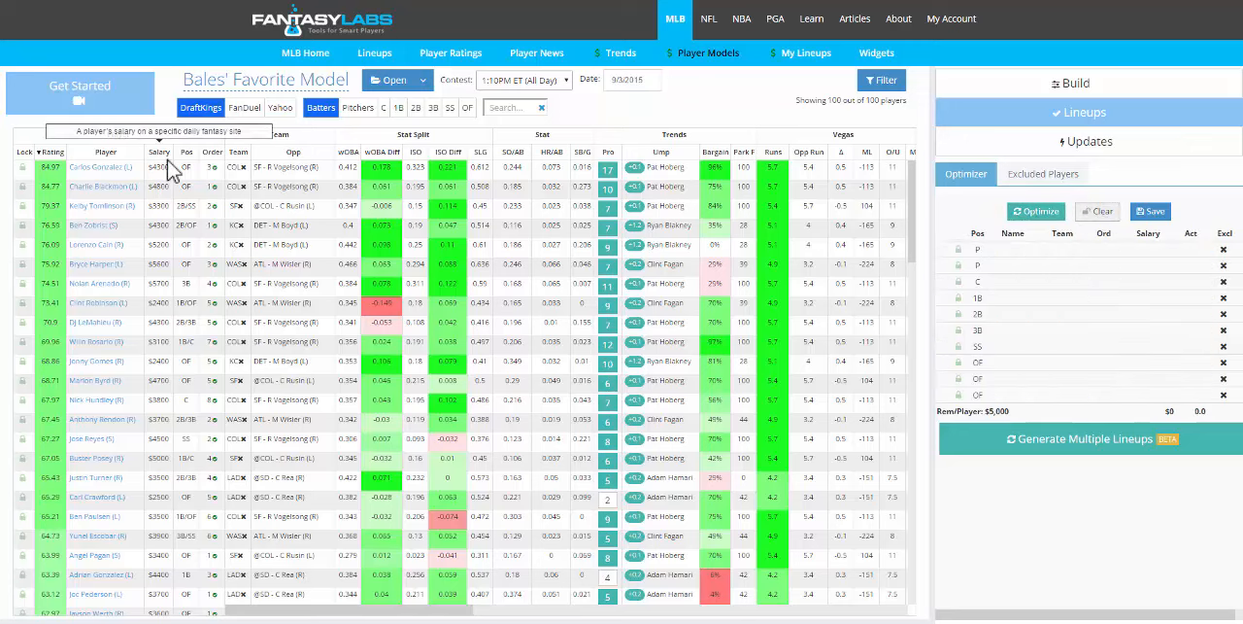
- Lock Carlos Gonzalez, Charlie Blackmon and Clint Robinson into the lineup
{"action": "left_click", "coordinate": [24, 169]}
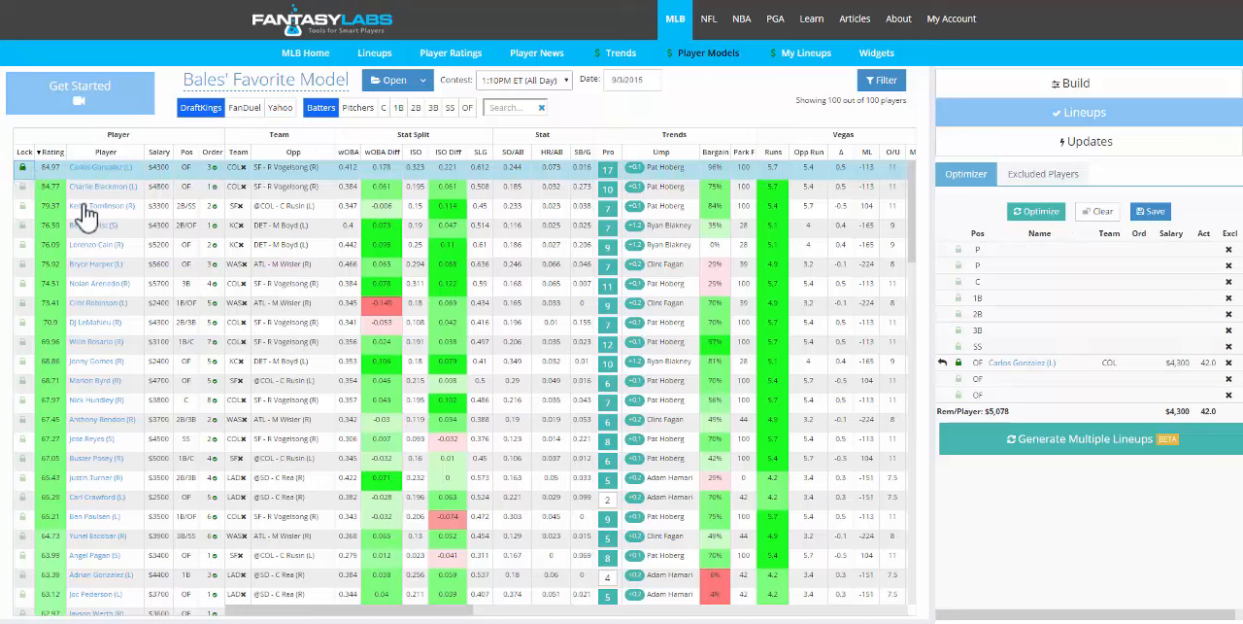
{"action": "left_click", "coordinate": [22, 186]}
{"action": "left_click", "coordinate": [26, 244]}
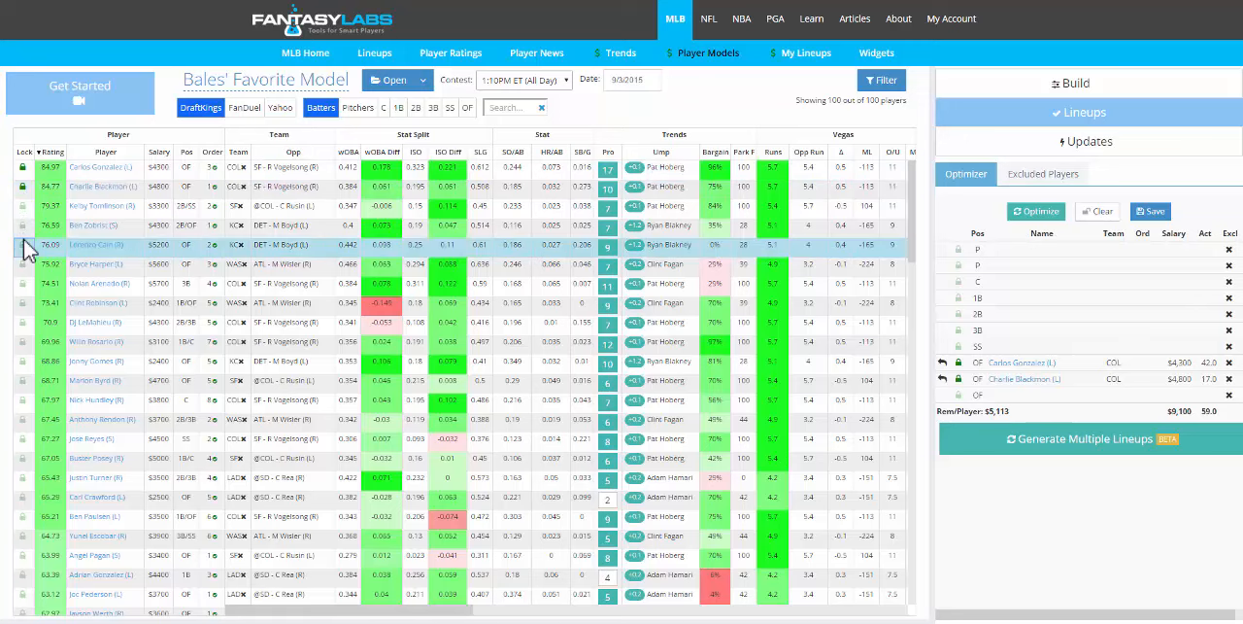
{"action": "left_click", "coordinate": [24, 305]}
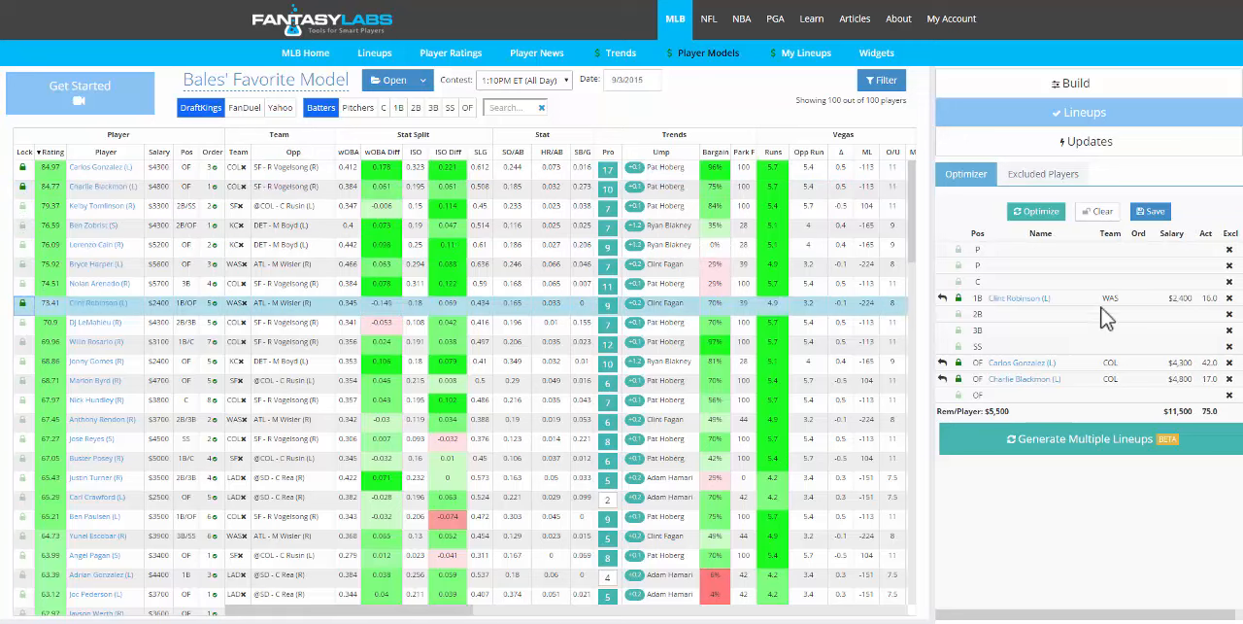
- Optimize the remaining lineup spots around the locked players and save the lineup
{"action": "left_click", "coordinate": [1037, 215]}
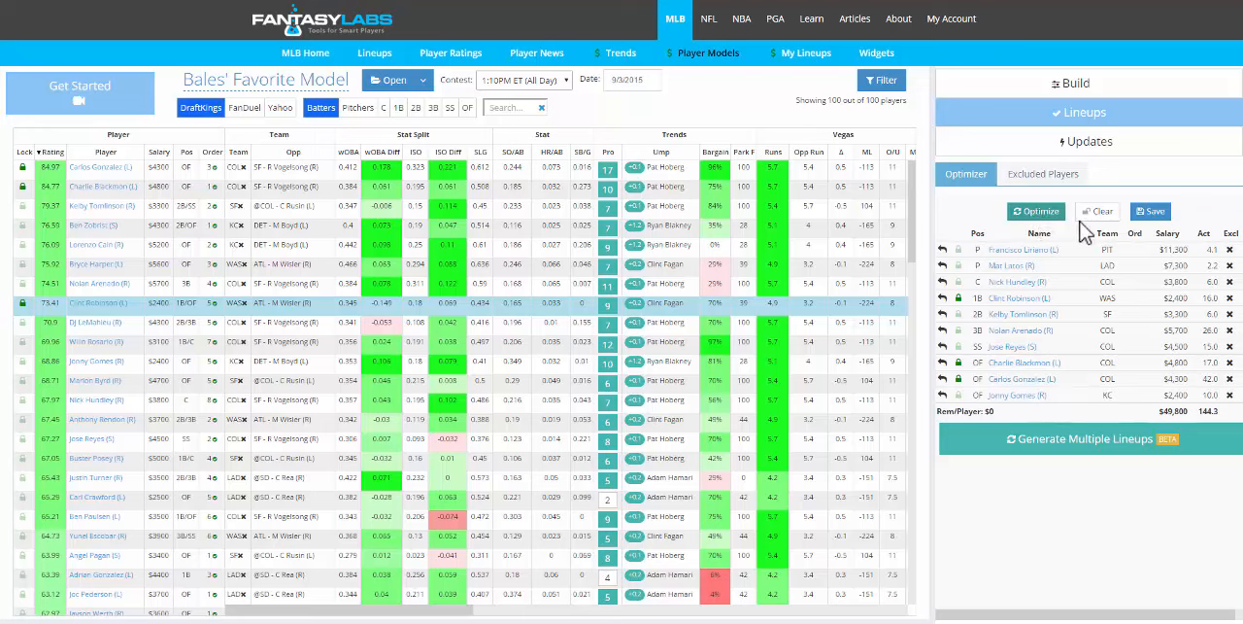
{"action": "left_click", "coordinate": [1151, 212]}
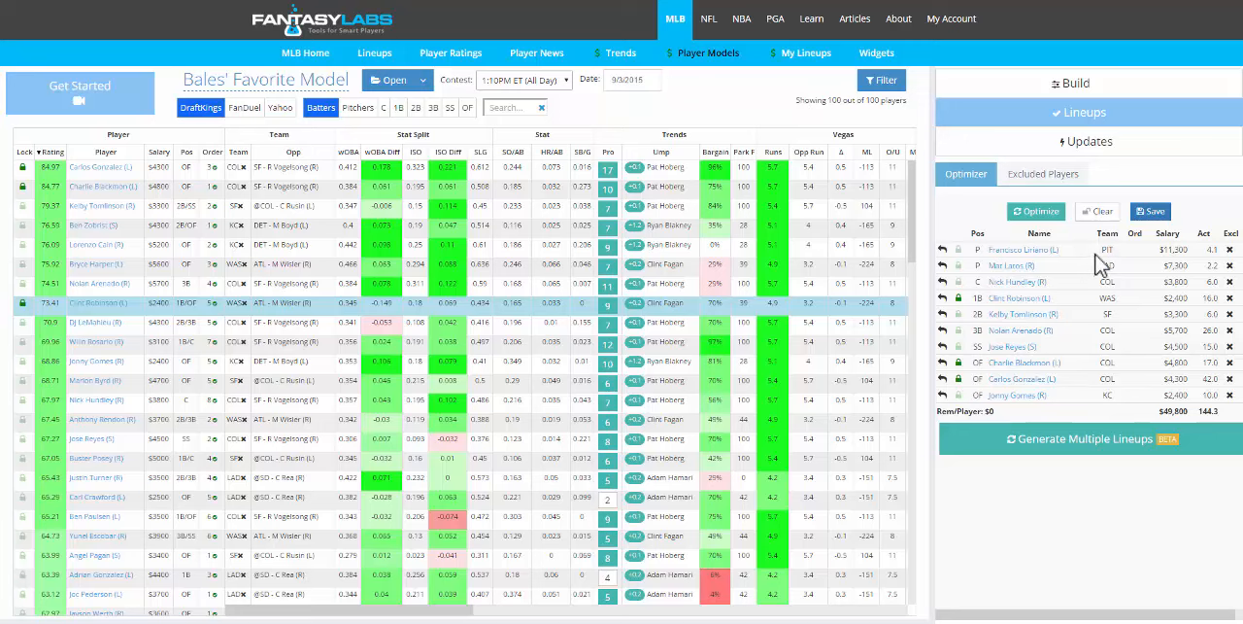
- Exclude pitcher Francisco Liriano from the lineup and optimize it again
{"action": "left_click", "coordinate": [1230, 250]}
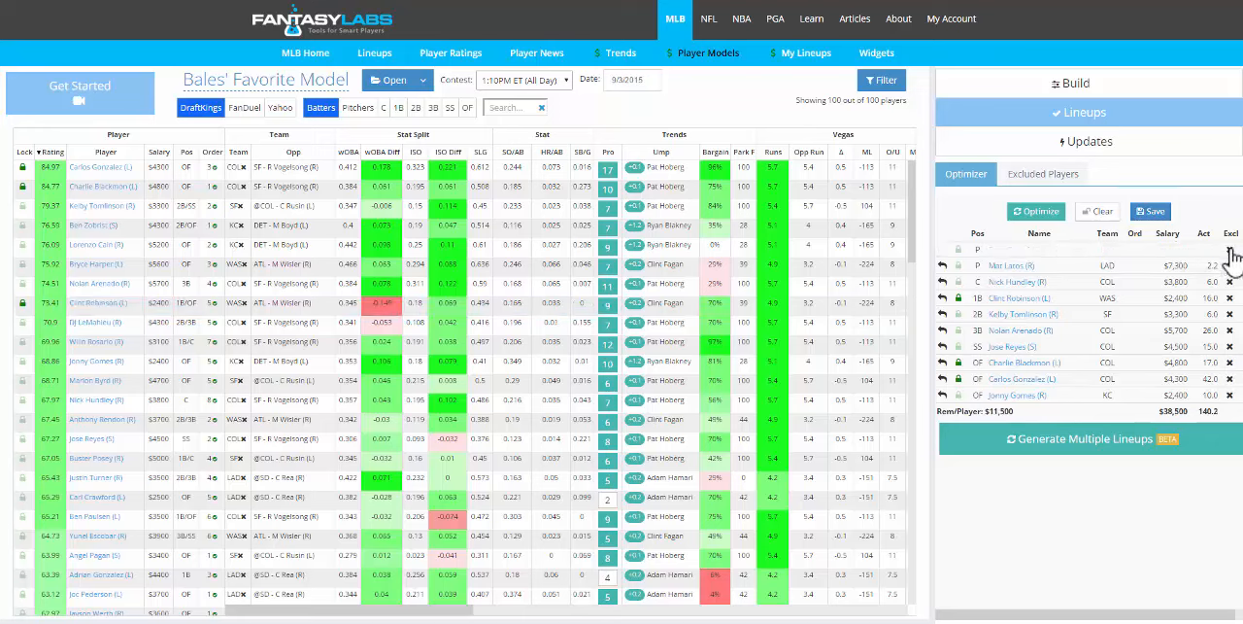
{"action": "left_click", "coordinate": [1037, 229]}
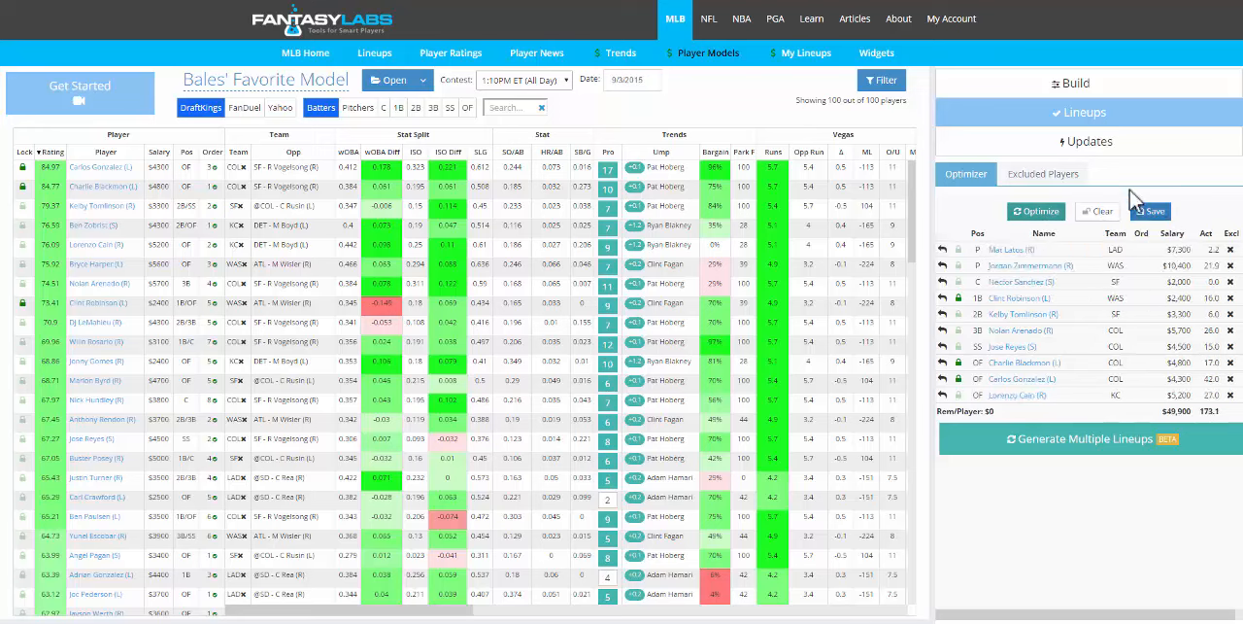
- Restore Francisco Liriano from the excluded players and return to the optimizer lineup
{"action": "left_click", "coordinate": [1068, 182]}
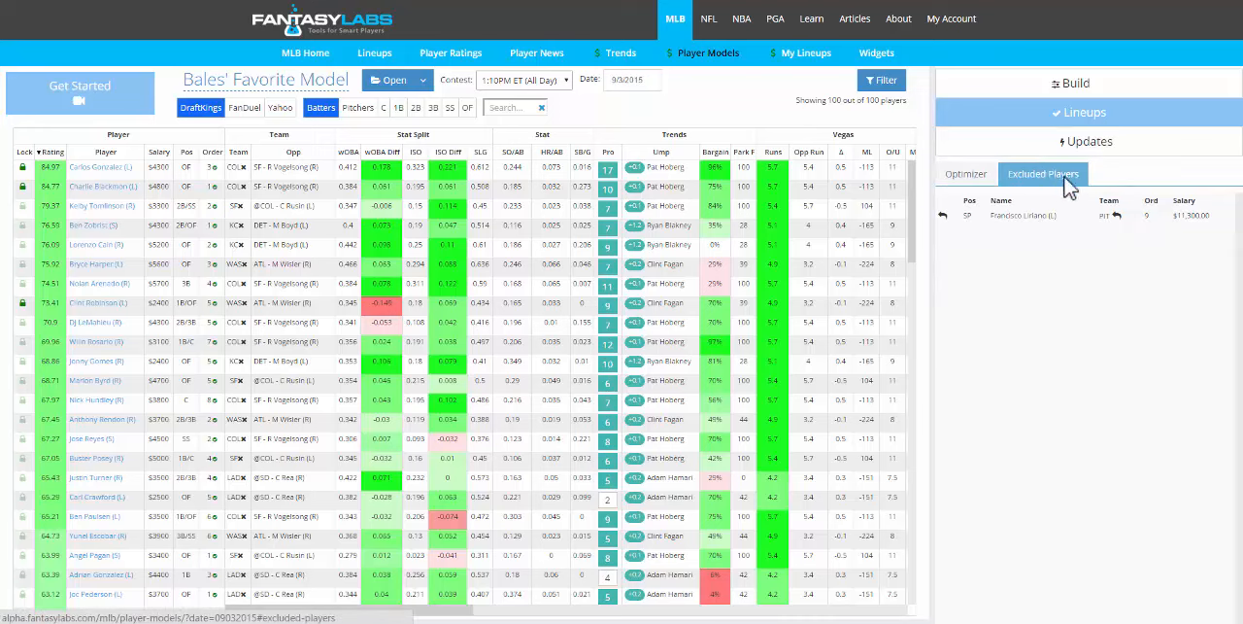
{"action": "left_click", "coordinate": [942, 215]}
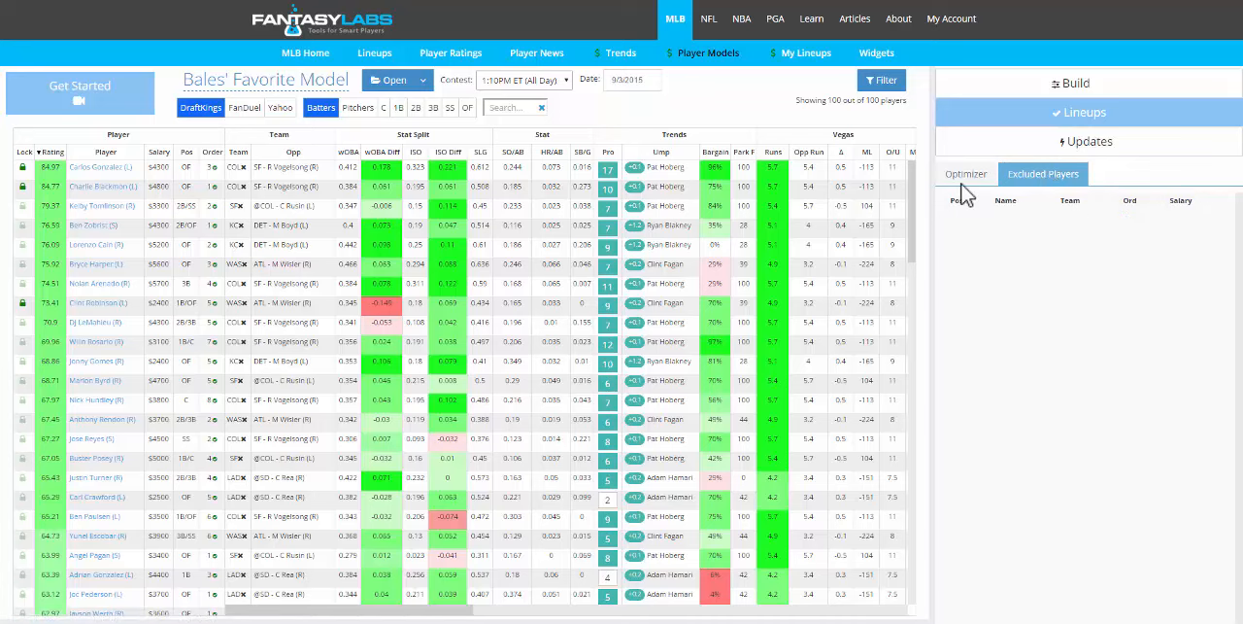
{"action": "left_click", "coordinate": [962, 183]}
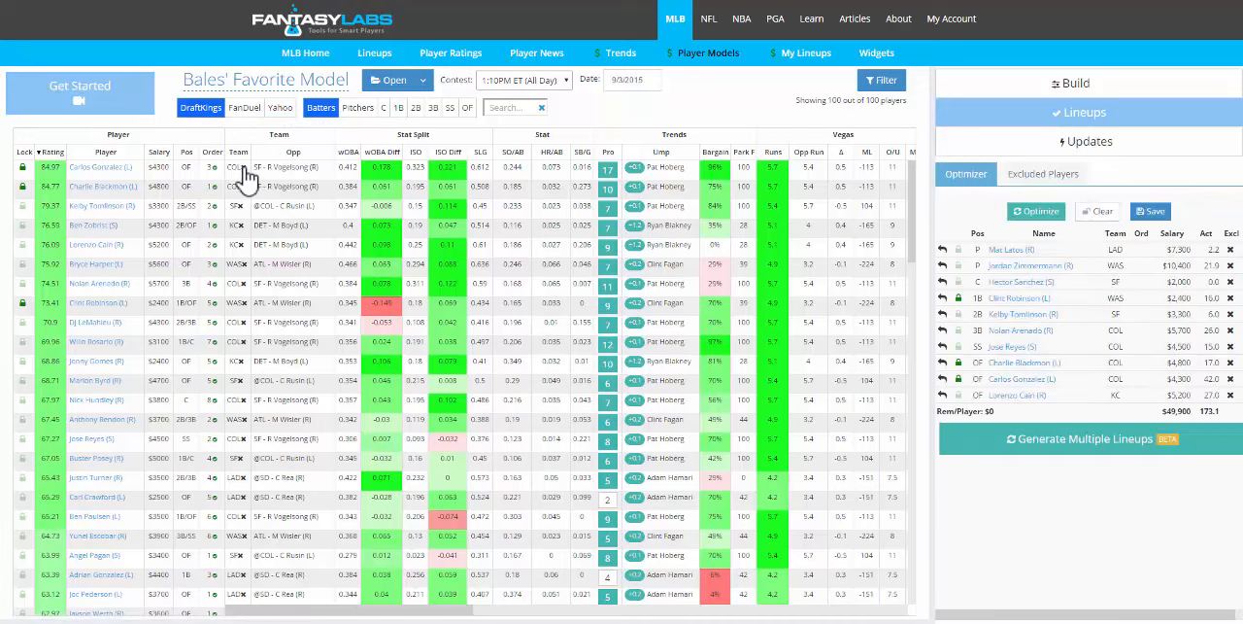
- Exclude all Colorado (COL) players, and restore the whole team from the excluded players list
{"action": "left_click", "coordinate": [242, 167]}
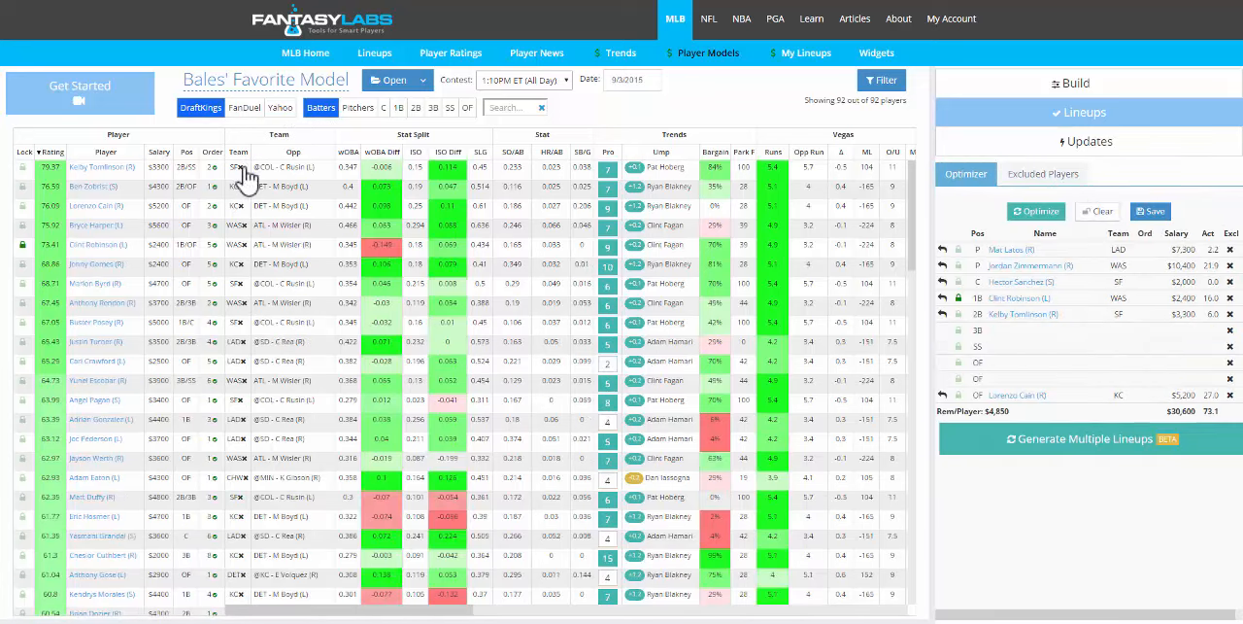
{"action": "left_click", "coordinate": [1041, 176]}
{"action": "left_click", "coordinate": [1128, 215]}
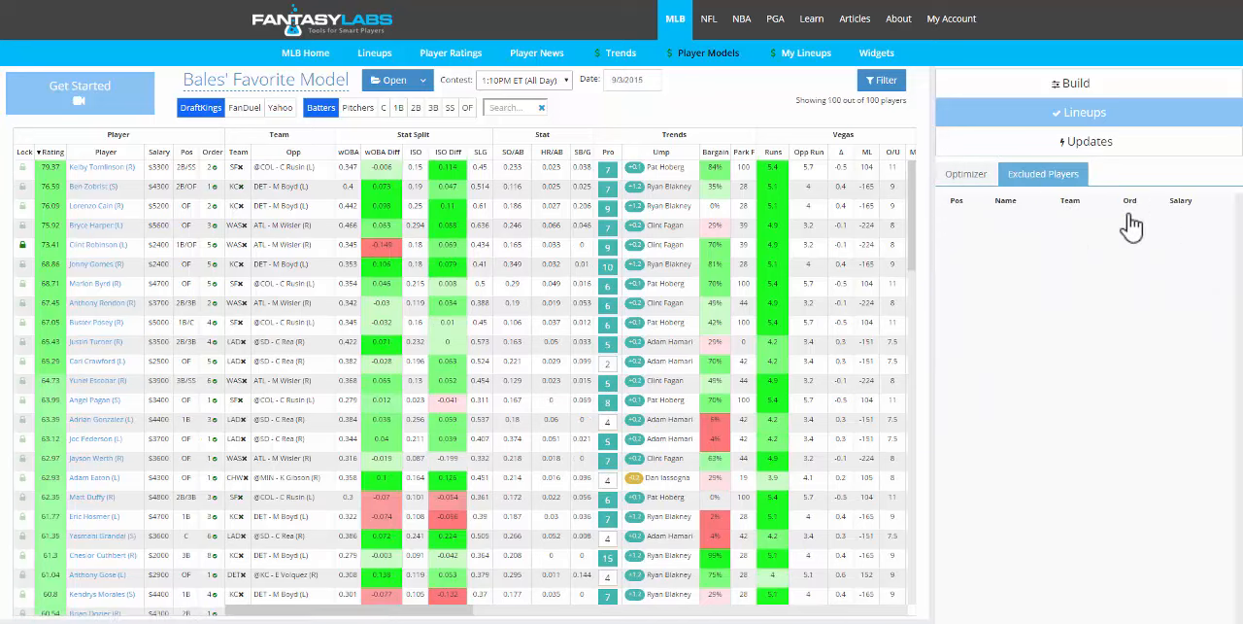
- Return to the optimizer lineup and unlock Clint Robinson at first base
{"action": "left_click", "coordinate": [965, 175]}
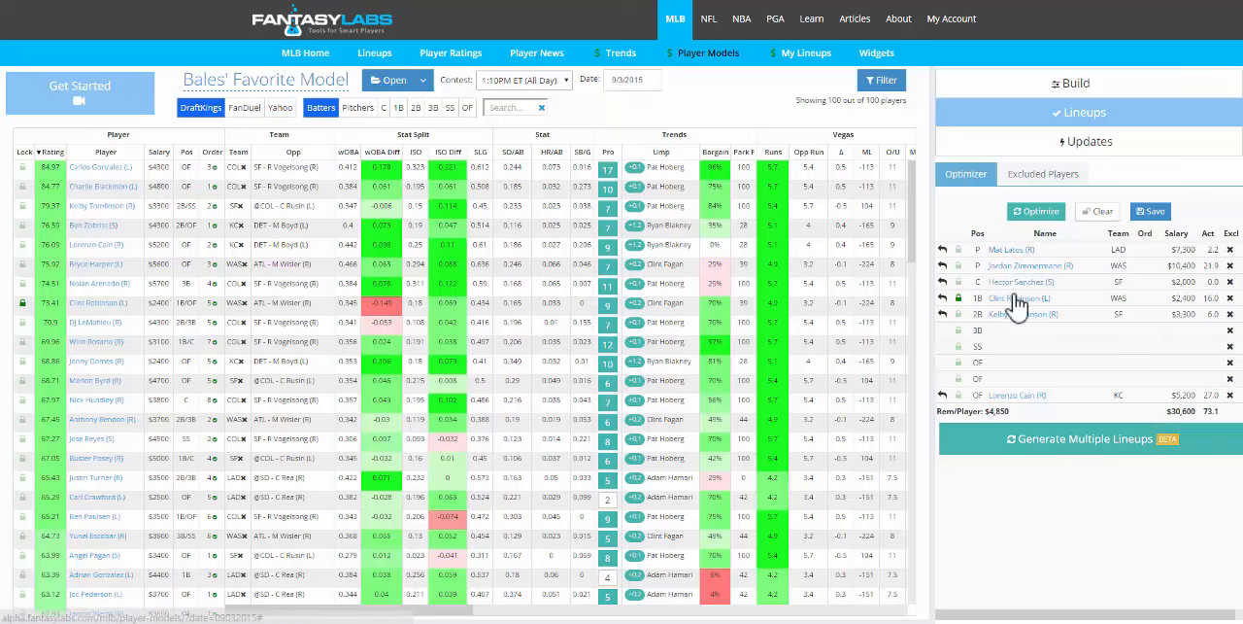
{"action": "left_click", "coordinate": [959, 299]}
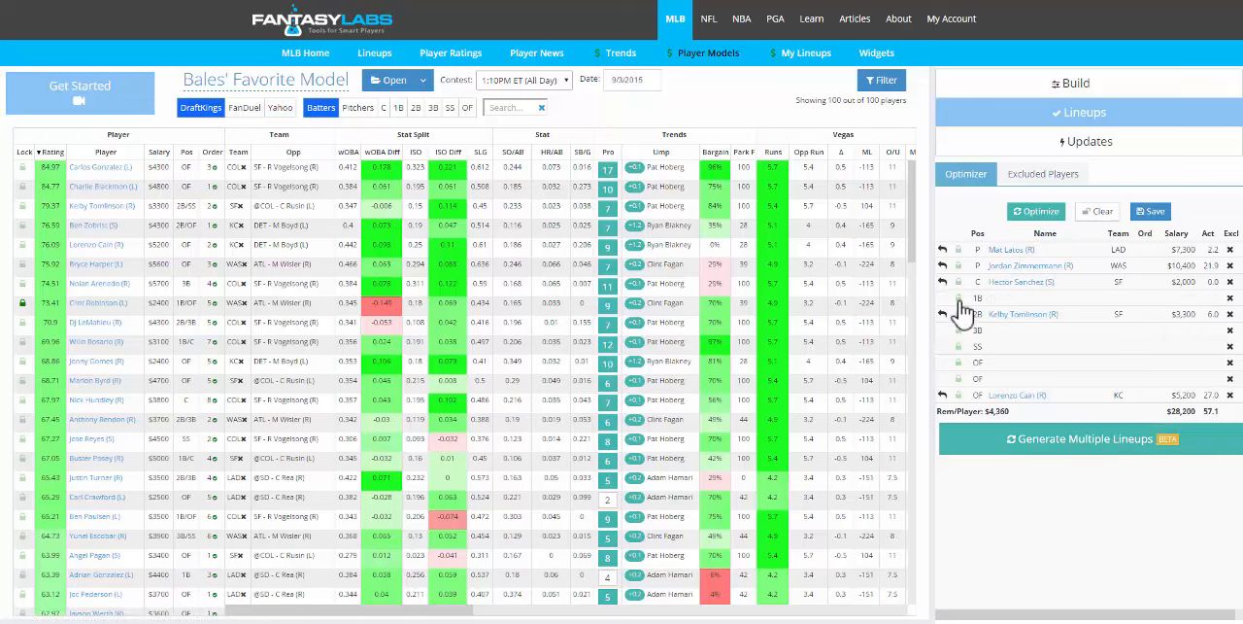
- In the multiple-lineup builder, set Lineup Order up to 9, minimum ratings of 39.4 for batters and 32.5 for pitchers, and avoid opposing pitchers
{"action": "left_click", "coordinate": [1029, 453]}
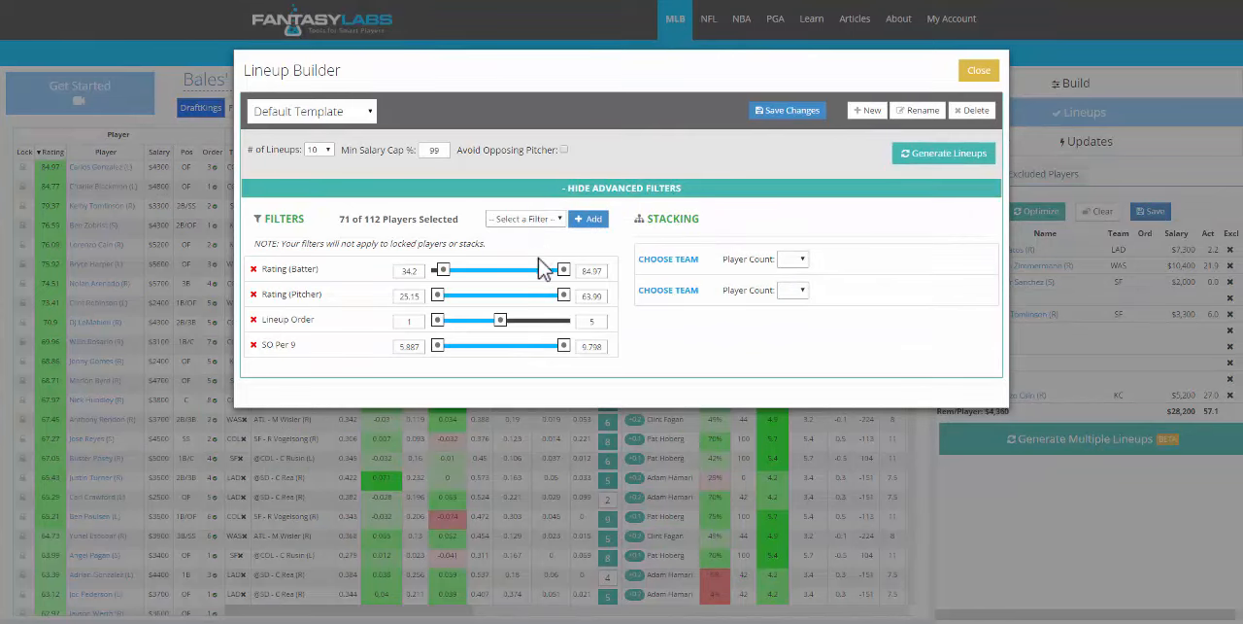
{"action": "left_click_drag", "start_coordinate": [534, 329], "coordinate": [564, 334]}
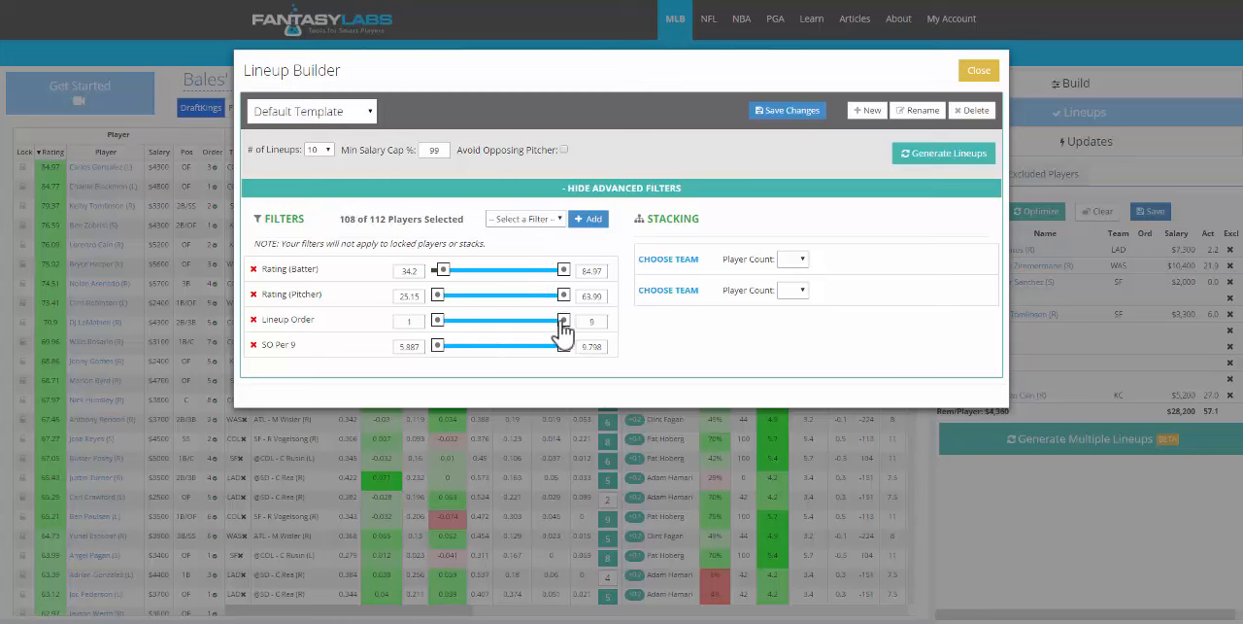
{"action": "left_click_drag", "start_coordinate": [443, 271], "coordinate": [429, 269]}
{"action": "left_click", "coordinate": [564, 151]}
{"action": "left_click_drag", "start_coordinate": [438, 272], "coordinate": [466, 306]}
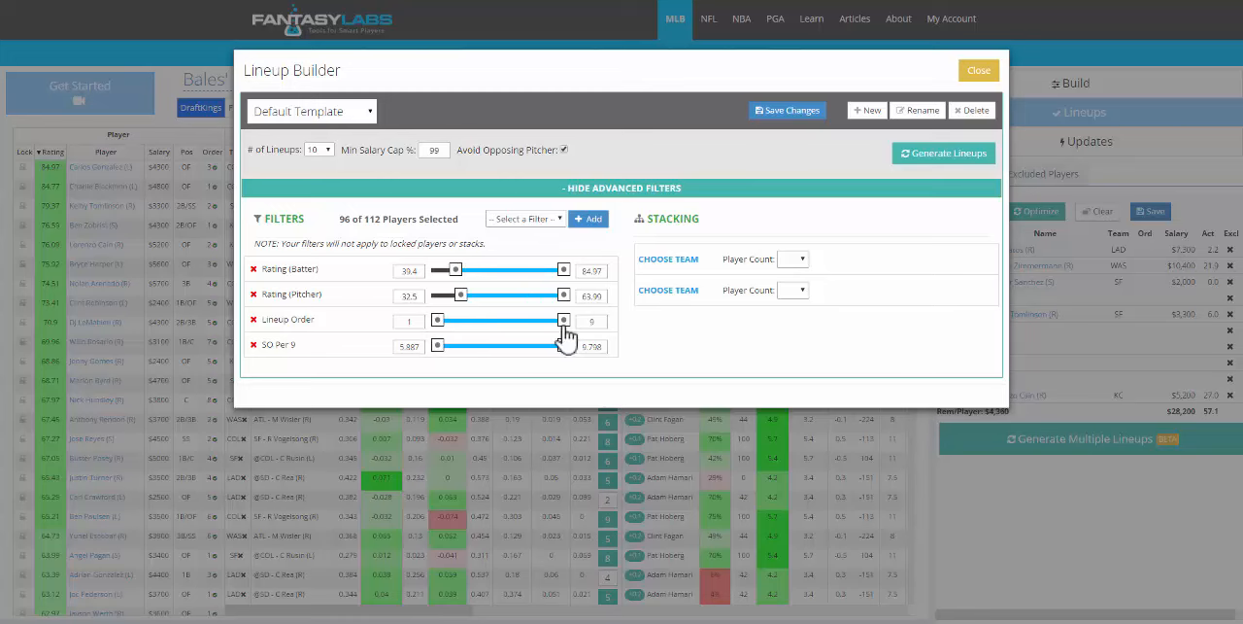
- Limit the Lineup Order filter to a maximum of 7 and set the minimum SO Per 9 to 7.5
{"action": "left_click_drag", "start_coordinate": [563, 328], "coordinate": [532, 324]}
{"action": "left_click_drag", "start_coordinate": [437, 345], "coordinate": [488, 351]}
- Add a Precip % (Pitcher) filter and set its maximum to 30
{"action": "left_click", "coordinate": [536, 219]}
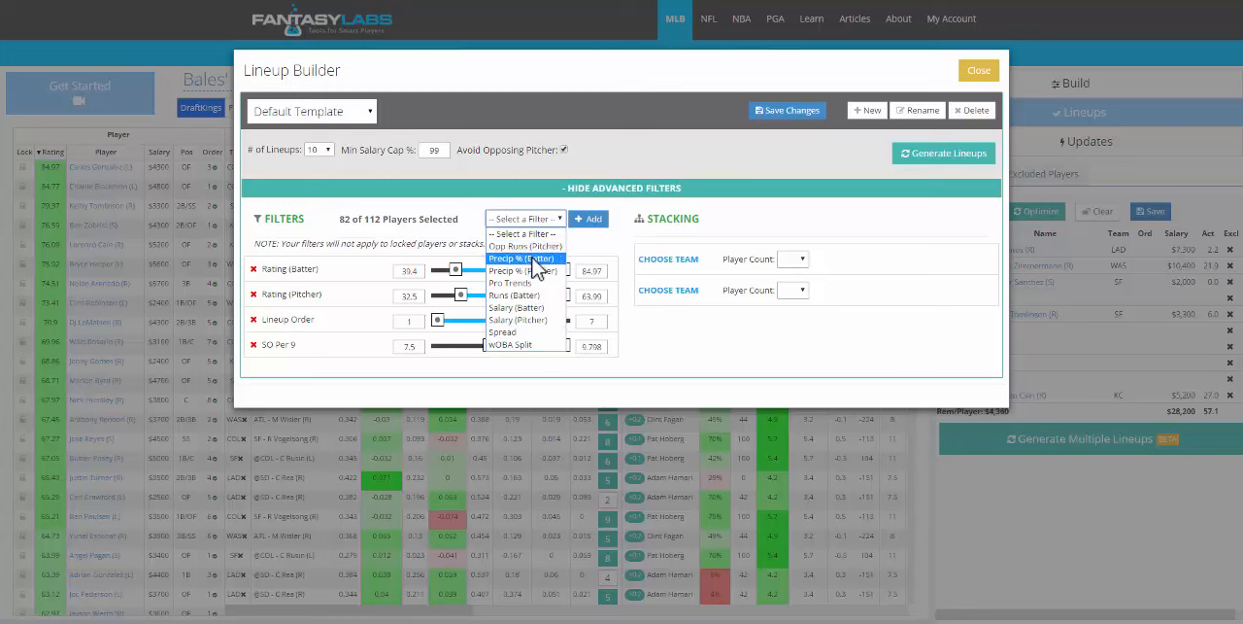
{"action": "left_click", "coordinate": [536, 271]}
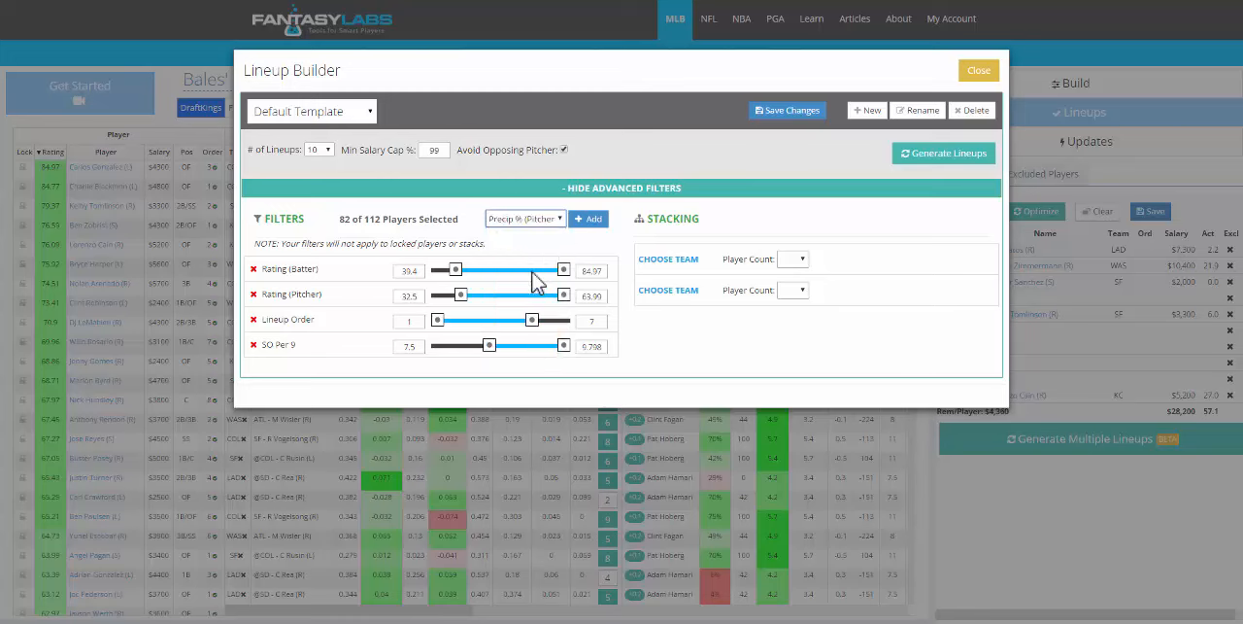
{"action": "left_click", "coordinate": [580, 226]}
{"action": "left_click_drag", "start_coordinate": [563, 375], "coordinate": [482, 382]}
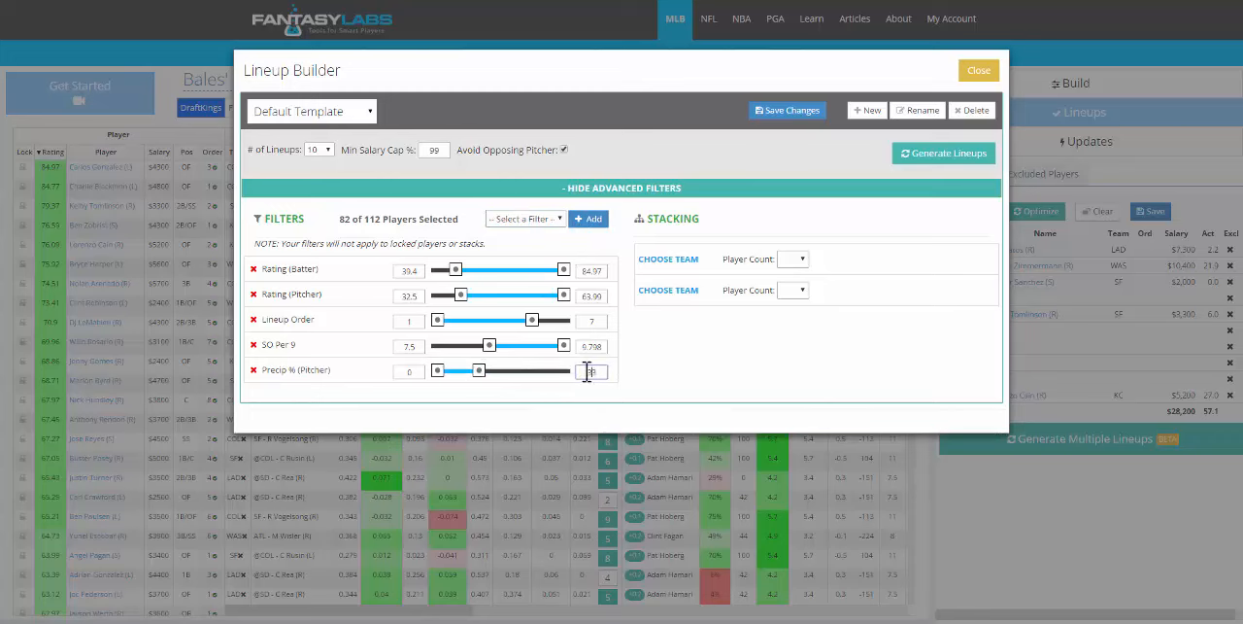
{"action": "key", "text": "BackSpace"}
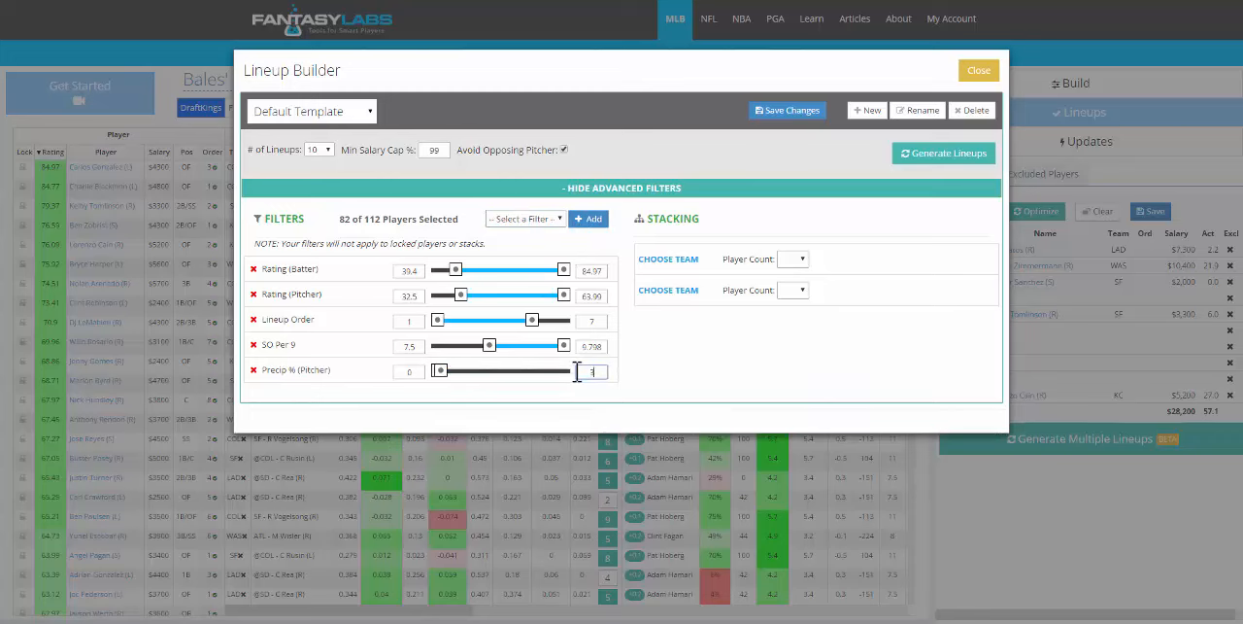
{"action": "type", "text": "0"}
- Save the changes to the Default Template, and close and reopen the lineup builder
{"action": "left_click", "coordinate": [793, 118]}
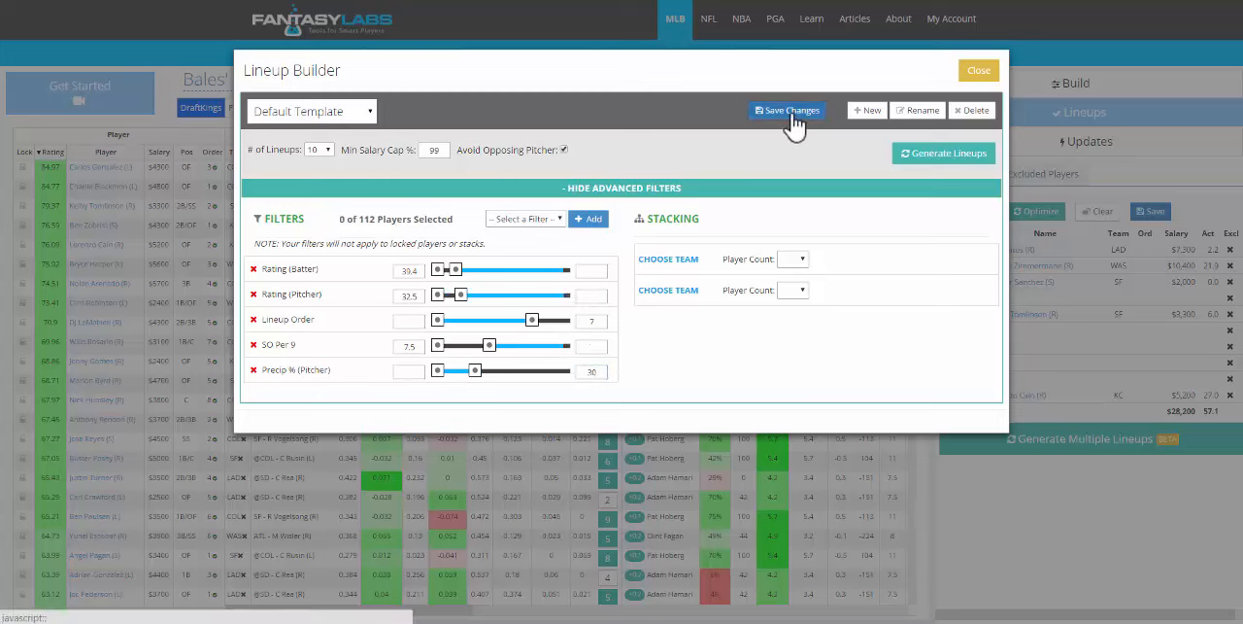
{"action": "left_click", "coordinate": [979, 73]}
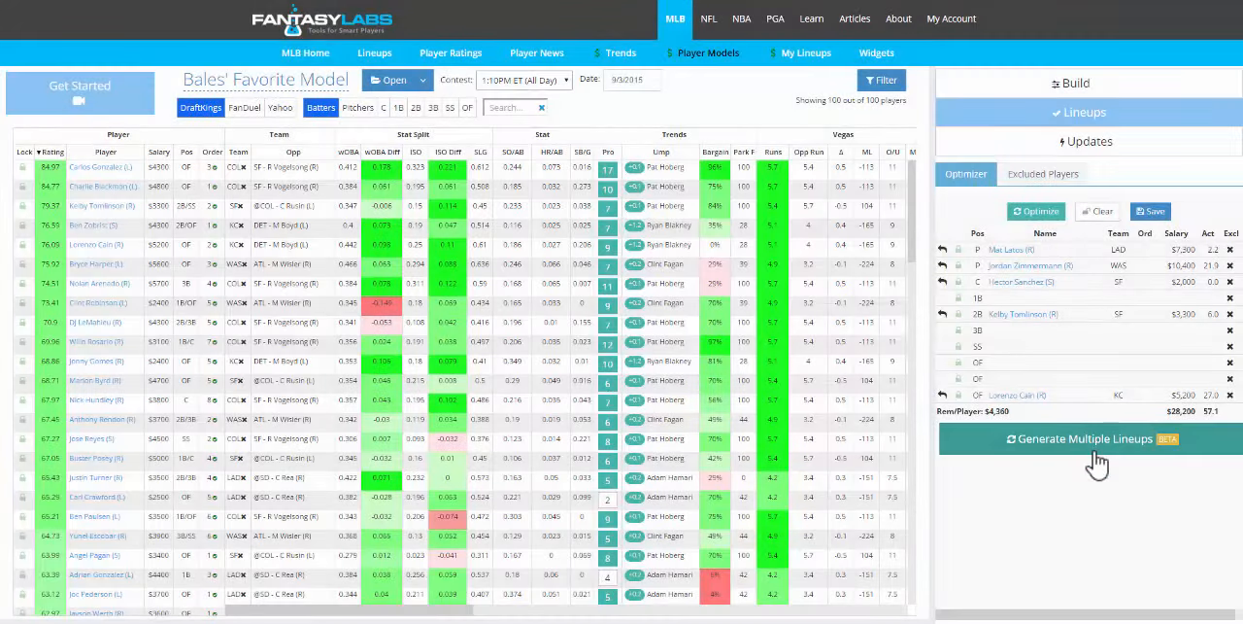
{"action": "left_click", "coordinate": [1094, 452]}
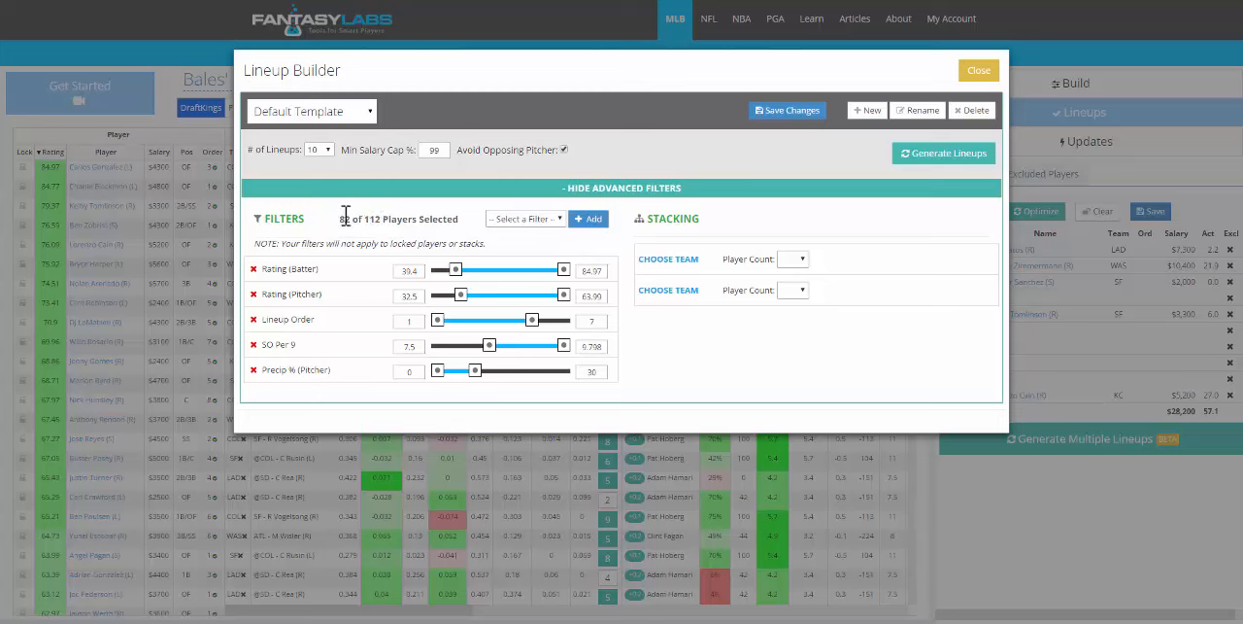
- Generate 10 lineups with the saved template filters
{"action": "left_click", "coordinate": [559, 220]}
{"action": "left_click", "coordinate": [558, 219]}
{"action": "left_click", "coordinate": [945, 165]}
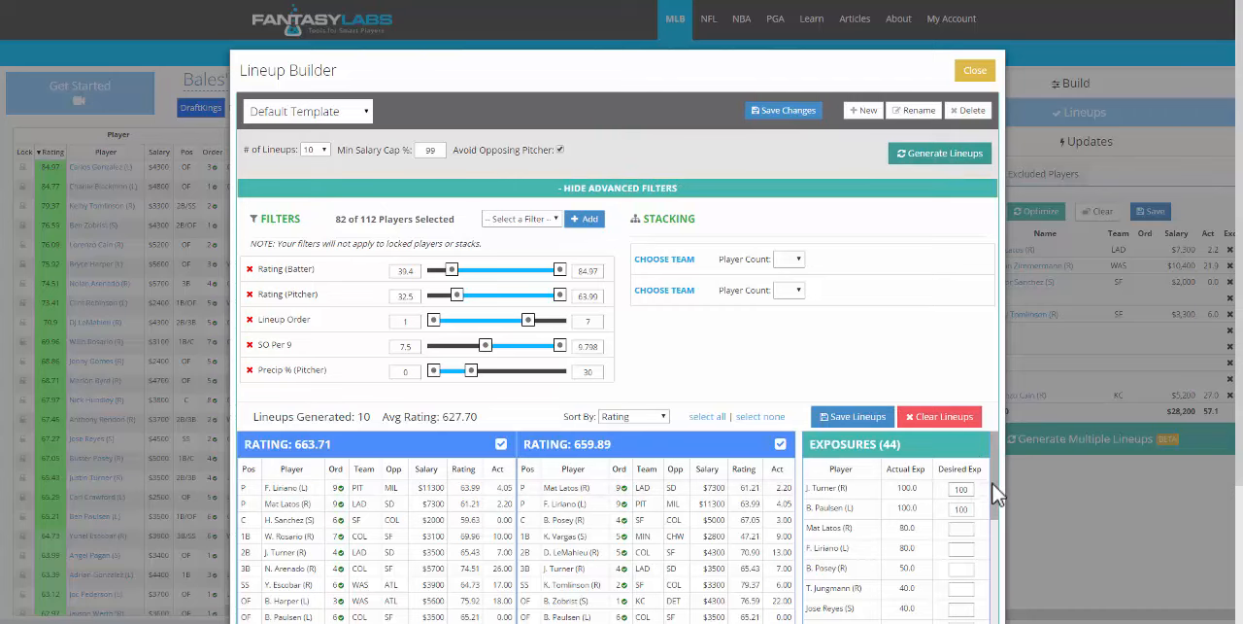
- Set the desired exposure for Jose Reyes to 70 and regenerate the lineups
{"action": "scroll", "coordinate": [1240, 413], "scroll_direction": "down", "scroll_amount": 1}
{"action": "scroll", "coordinate": [1240, 413], "scroll_direction": "down", "scroll_amount": 1}
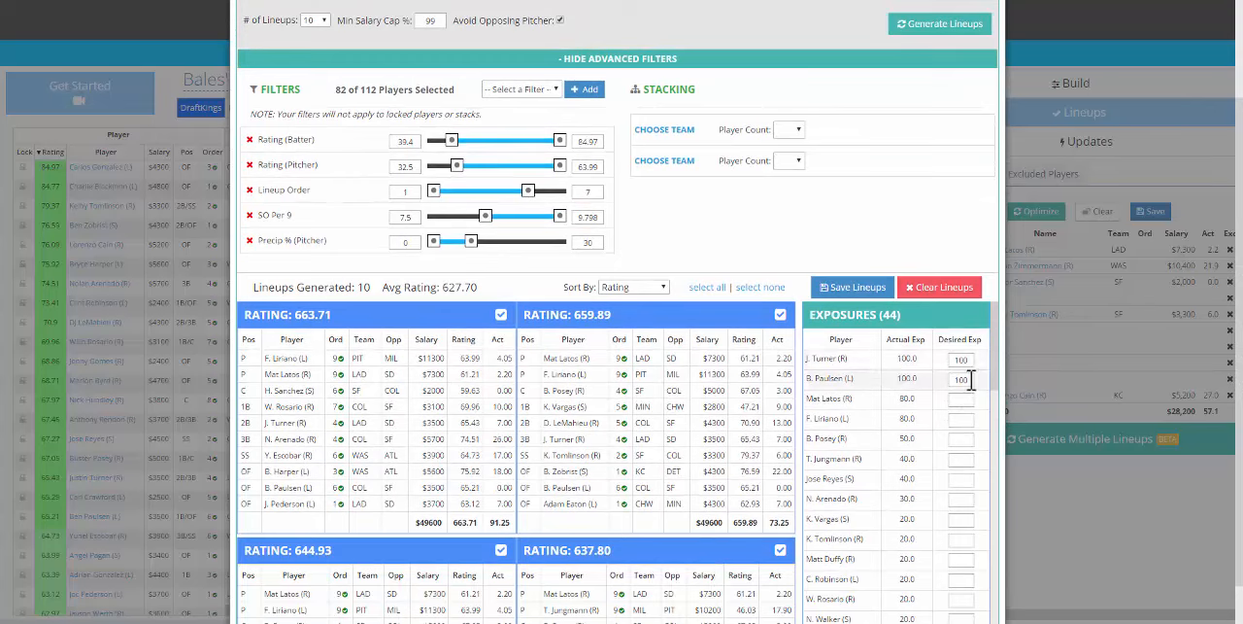
{"action": "left_click_drag", "start_coordinate": [970, 378], "coordinate": [952, 380]}
{"action": "left_click", "coordinate": [960, 479]}
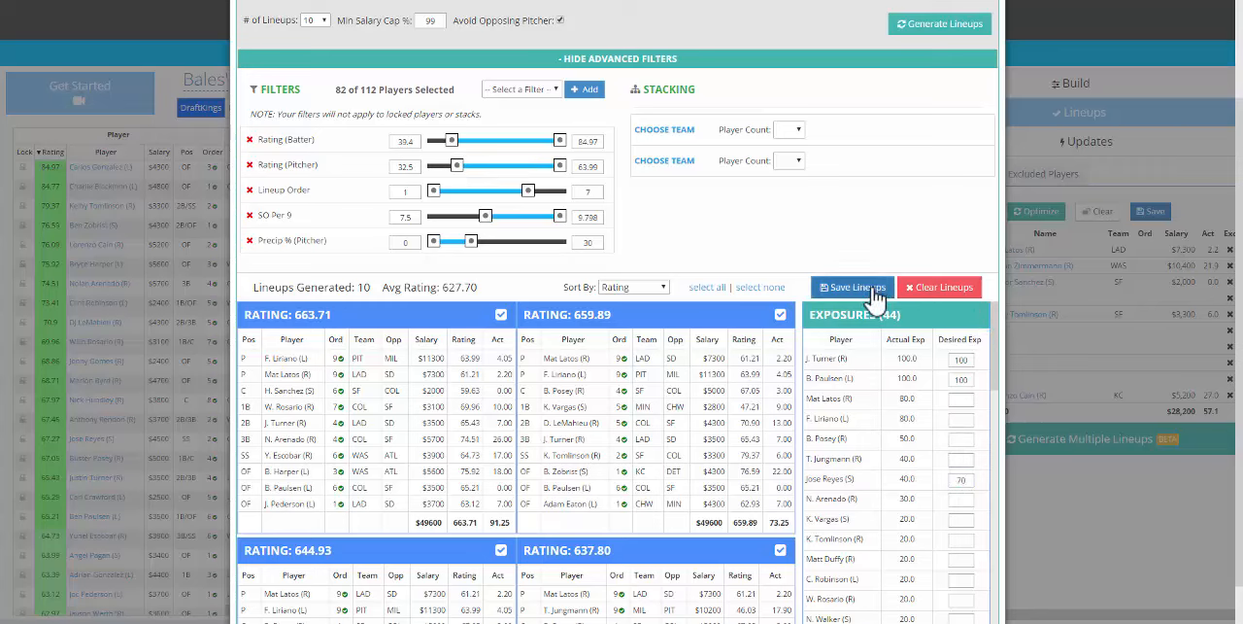
{"action": "left_click", "coordinate": [933, 32]}
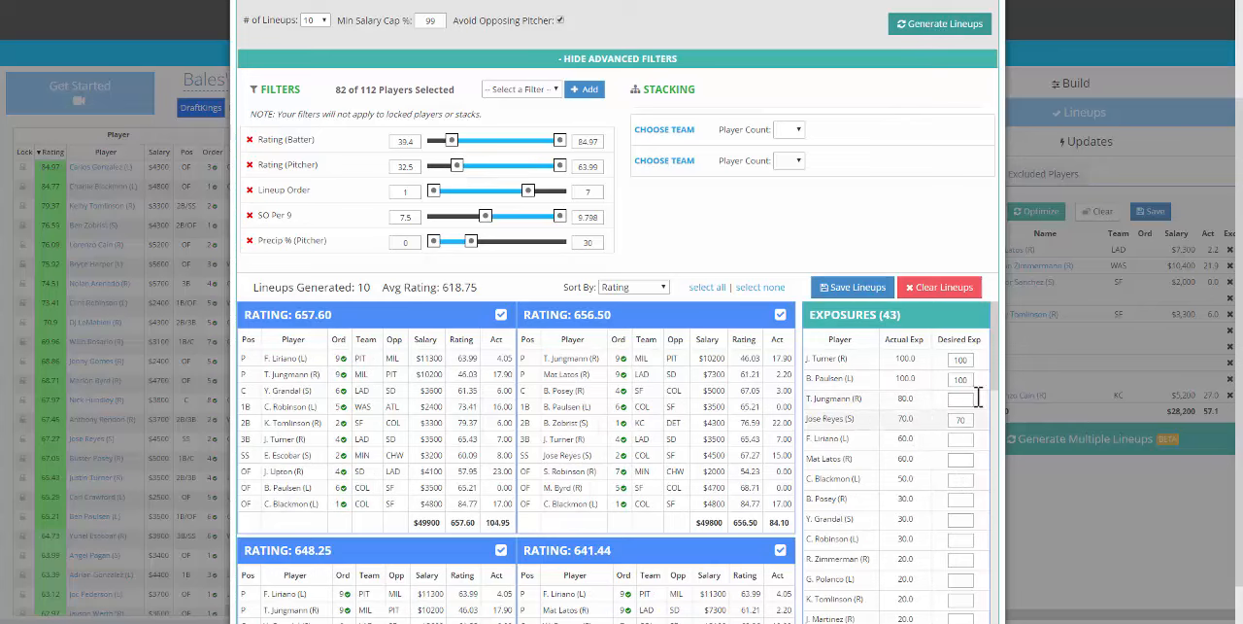
- Raise the minimum batter rating to 49.2 and regenerate the lineups
{"action": "scroll", "coordinate": [1239, 301], "scroll_direction": "up", "scroll_amount": 1}
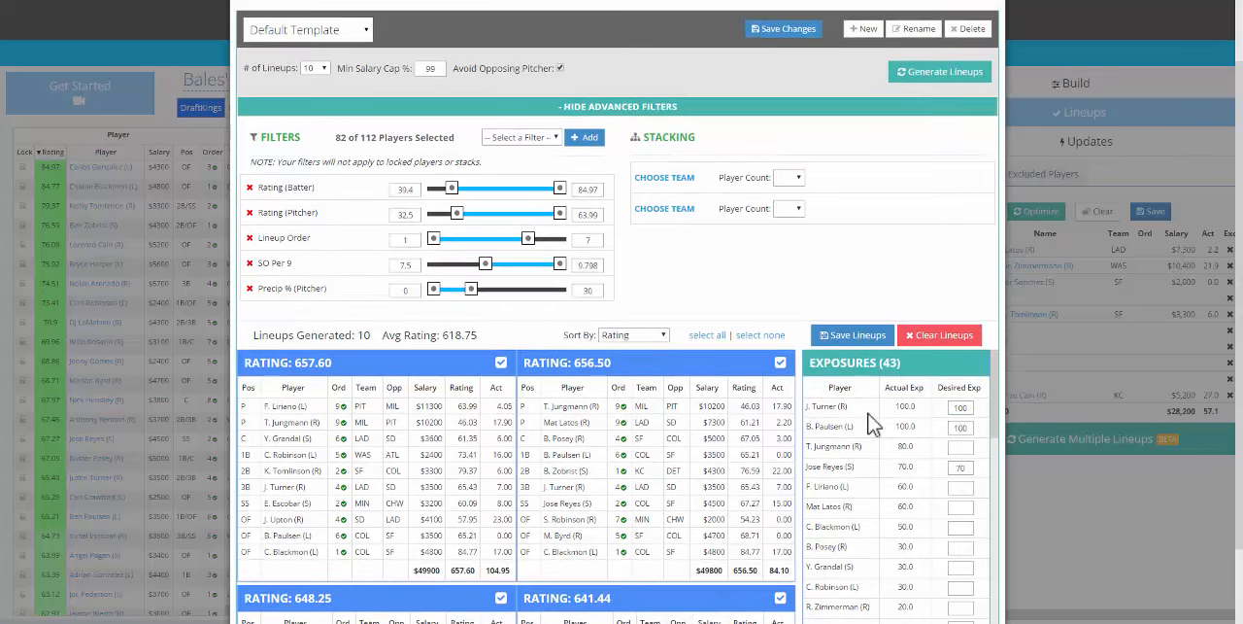
{"action": "left_click_drag", "start_coordinate": [452, 188], "coordinate": [476, 189]}
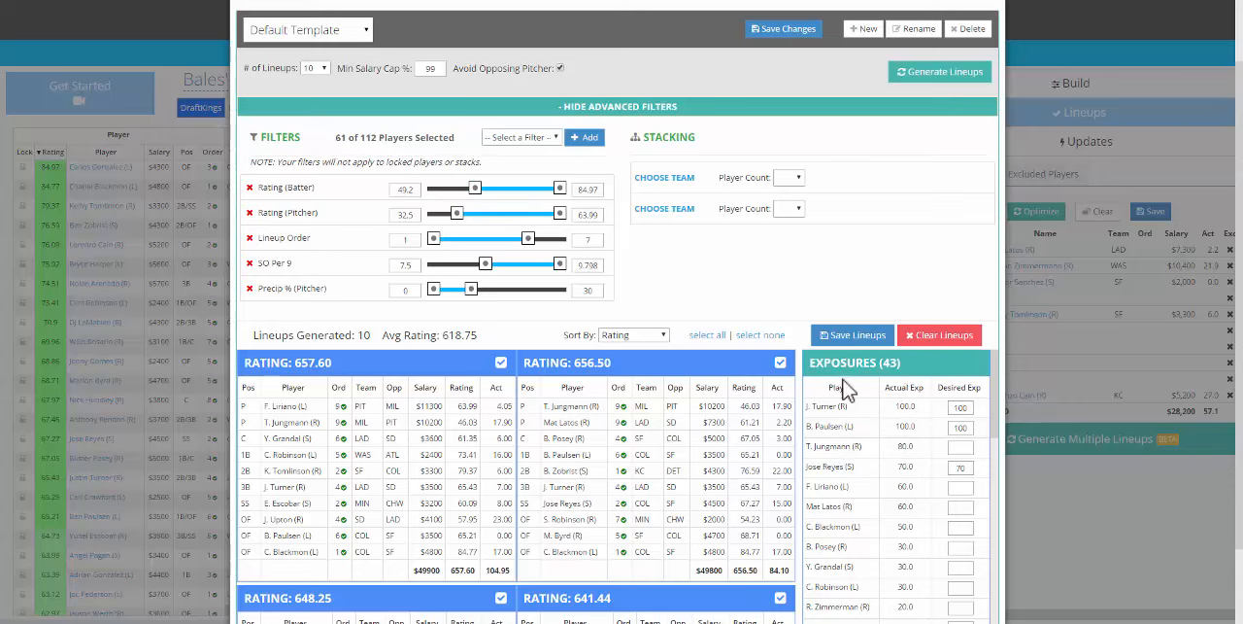
{"action": "left_click", "coordinate": [946, 78]}
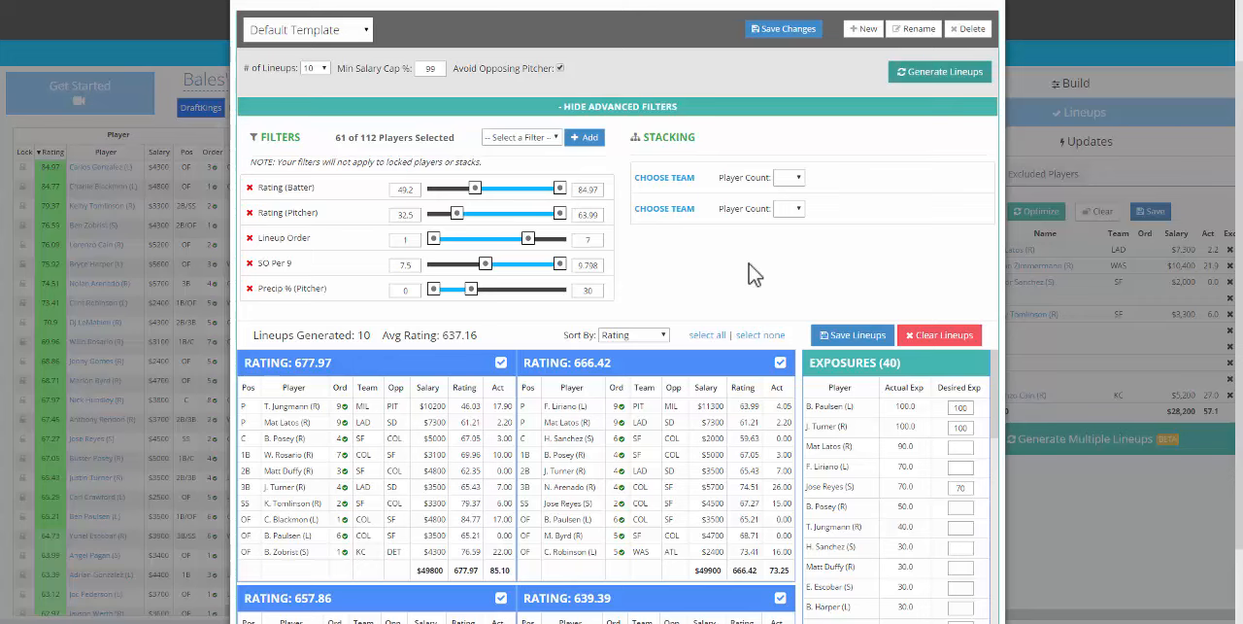
- Widen the filters to minimum ratings of 32.3 for batters and 25.1 for pitchers and Lineup Order up to 9, and close the builder
{"action": "left_click_drag", "start_coordinate": [475, 187], "coordinate": [435, 215]}
{"action": "left_click_drag", "start_coordinate": [528, 239], "coordinate": [558, 240]}
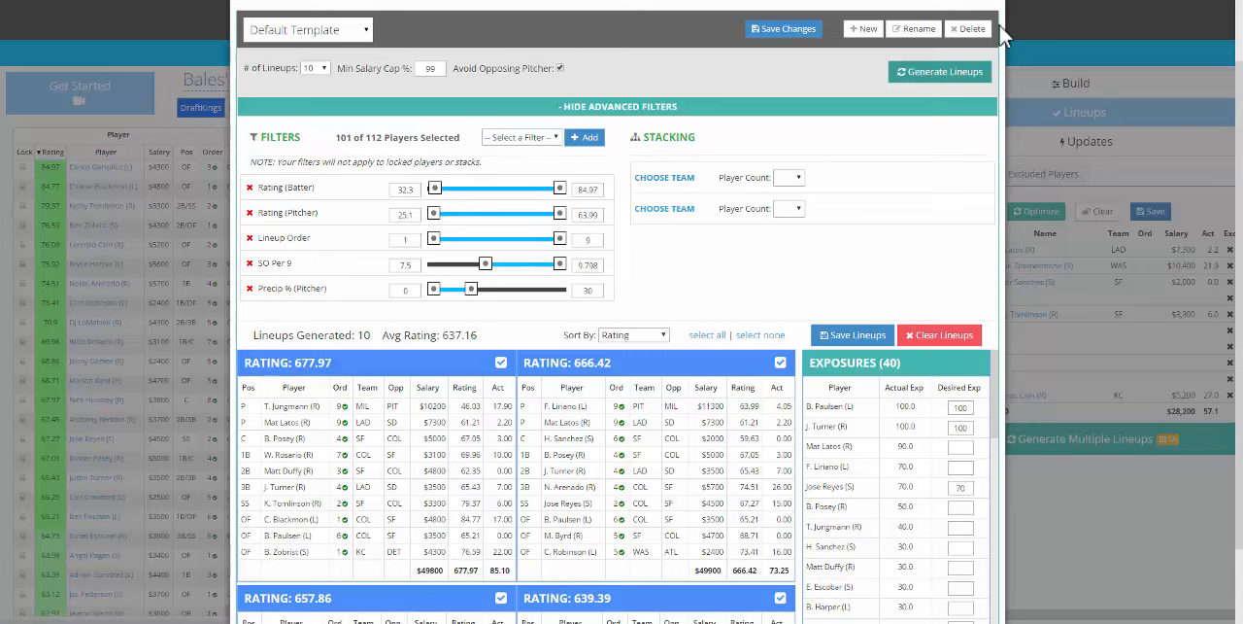
{"action": "scroll", "coordinate": [1229, 92], "scroll_direction": "up", "scroll_amount": 1}
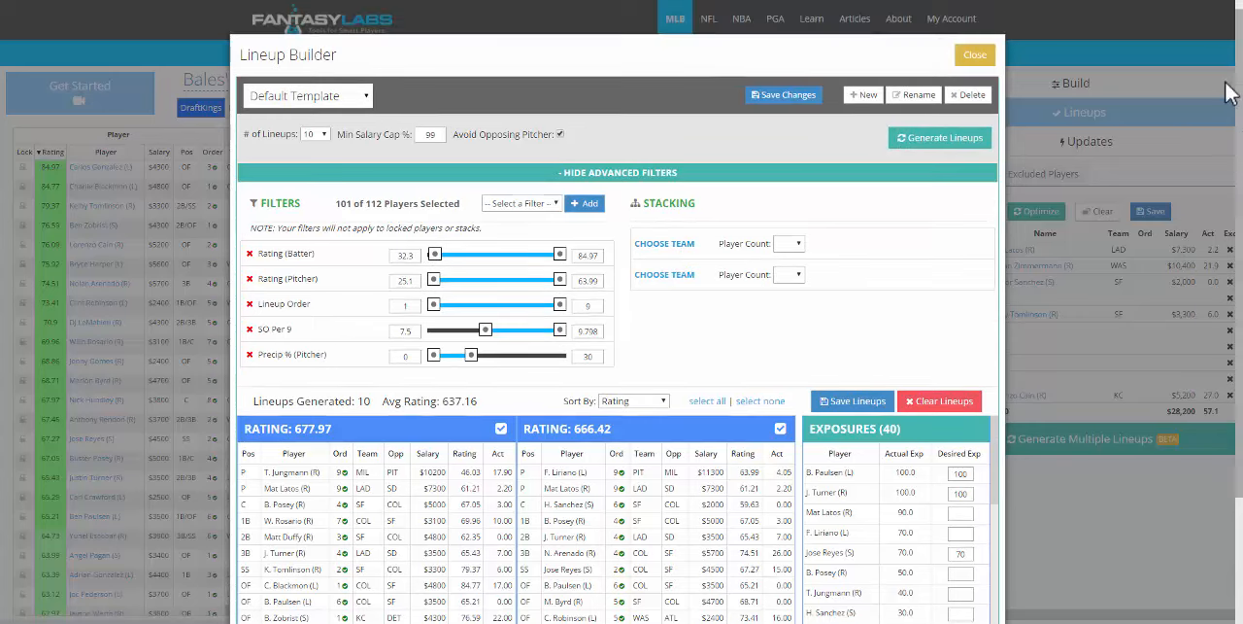
{"action": "left_click", "coordinate": [974, 55]}
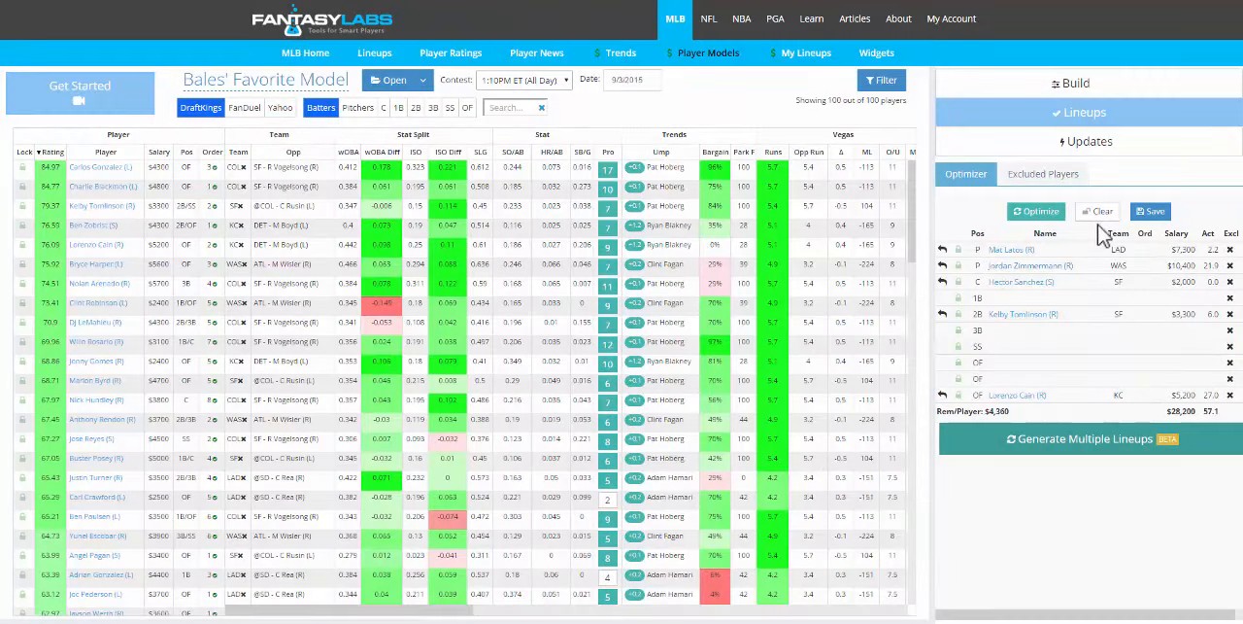
- Clear the current lineup and try generating 10 lineups around a Pittsburgh Pirates stack with a player count of 5
{"action": "left_click", "coordinate": [1099, 214]}
{"action": "left_click", "coordinate": [1082, 439]}
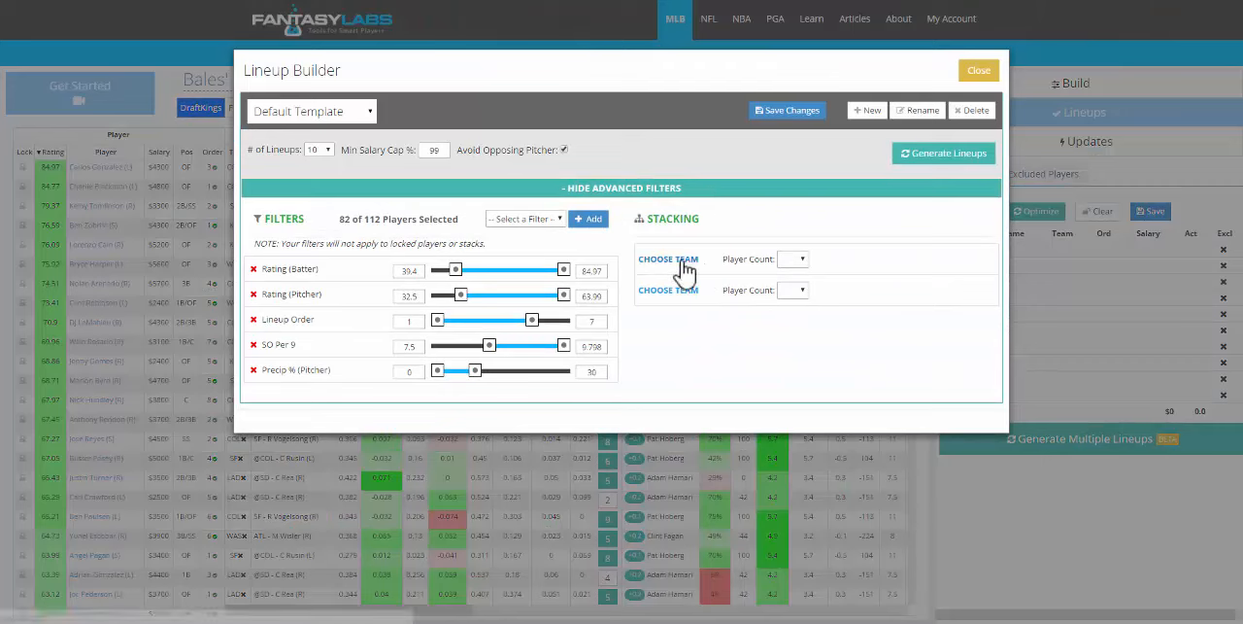
{"action": "left_click", "coordinate": [681, 262]}
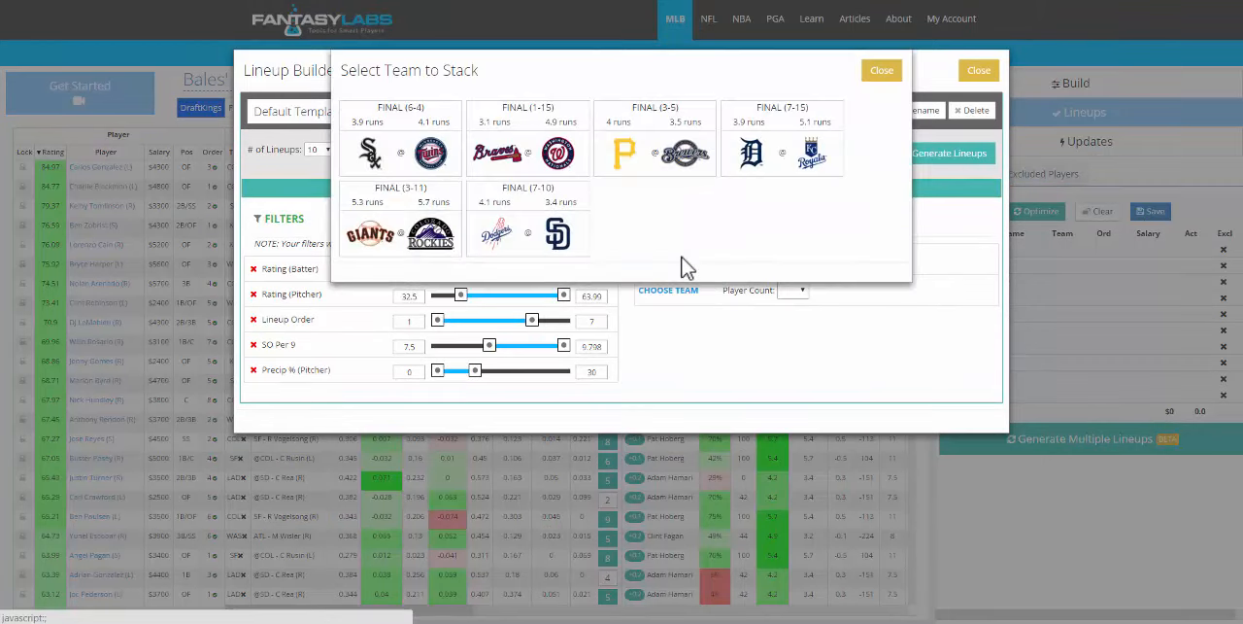
{"action": "left_click", "coordinate": [626, 157]}
{"action": "left_click", "coordinate": [789, 273]}
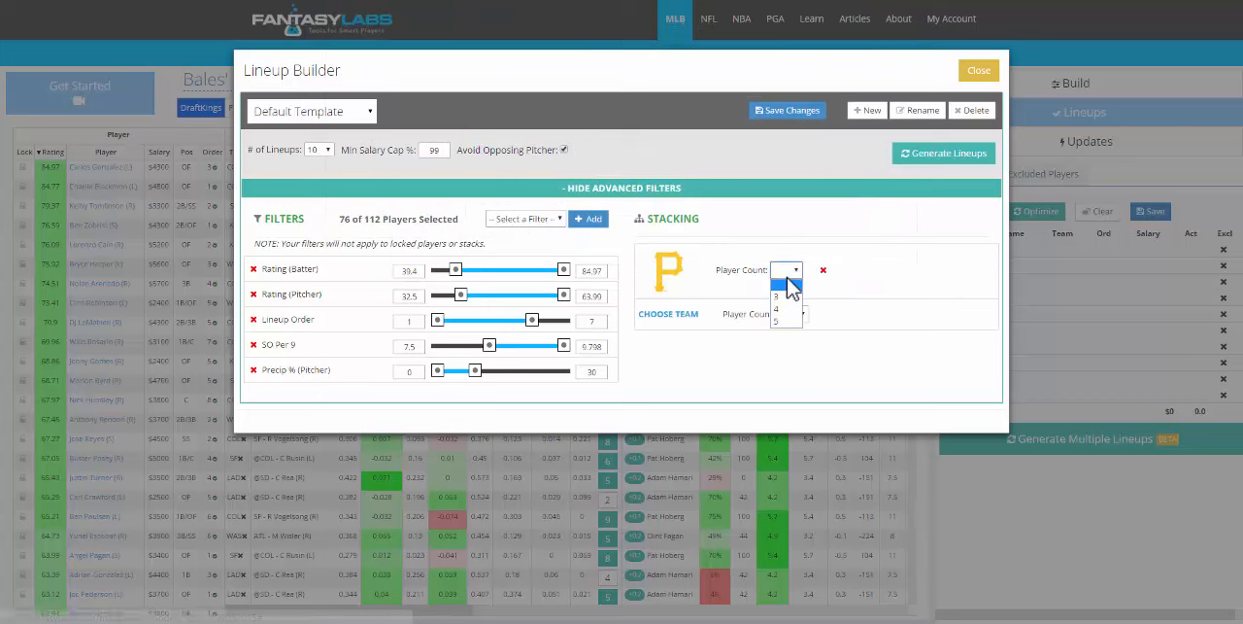
{"action": "left_click", "coordinate": [792, 322]}
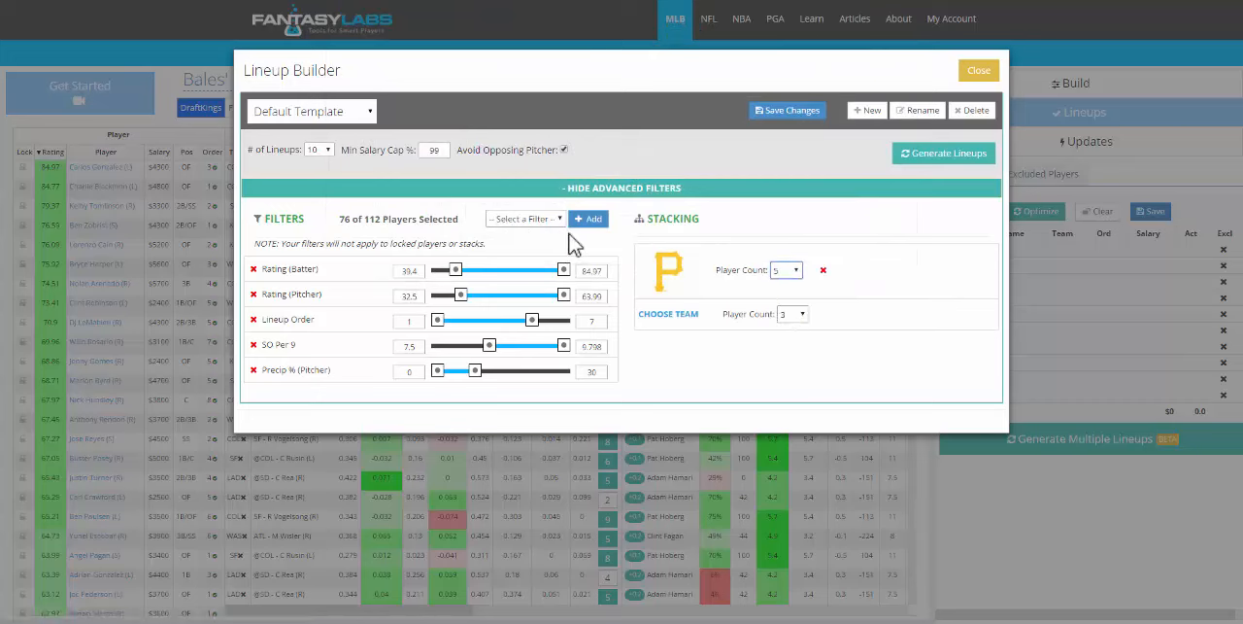
{"action": "left_click", "coordinate": [934, 156]}
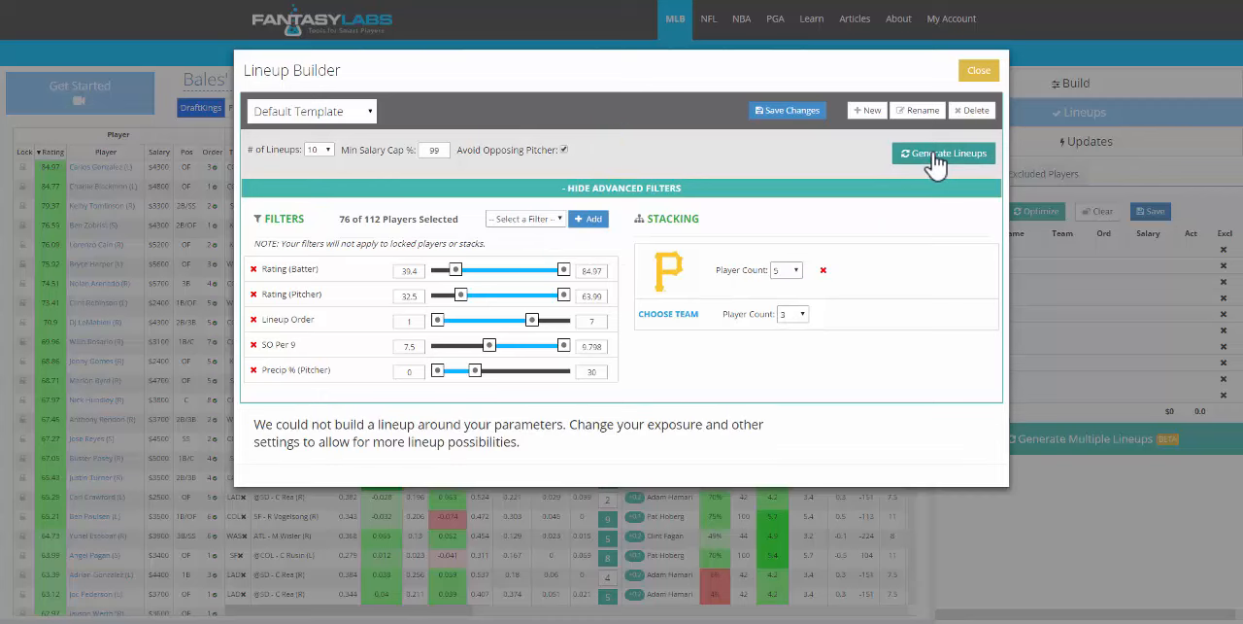
- Widen the filters to minimum ratings 31.6 batter and 25.1 pitcher, Lineup Order 9, minimum SO Per 9 5.9 and Precip 100%, and generate the lineups
{"action": "left_click_drag", "start_coordinate": [489, 345], "coordinate": [412, 347]}
{"action": "left_click_drag", "start_coordinate": [475, 371], "coordinate": [590, 385]}
{"action": "left_click_drag", "start_coordinate": [531, 321], "coordinate": [589, 329]}
{"action": "left_click_drag", "start_coordinate": [460, 294], "coordinate": [434, 276]}
{"action": "left_click", "coordinate": [944, 156]}
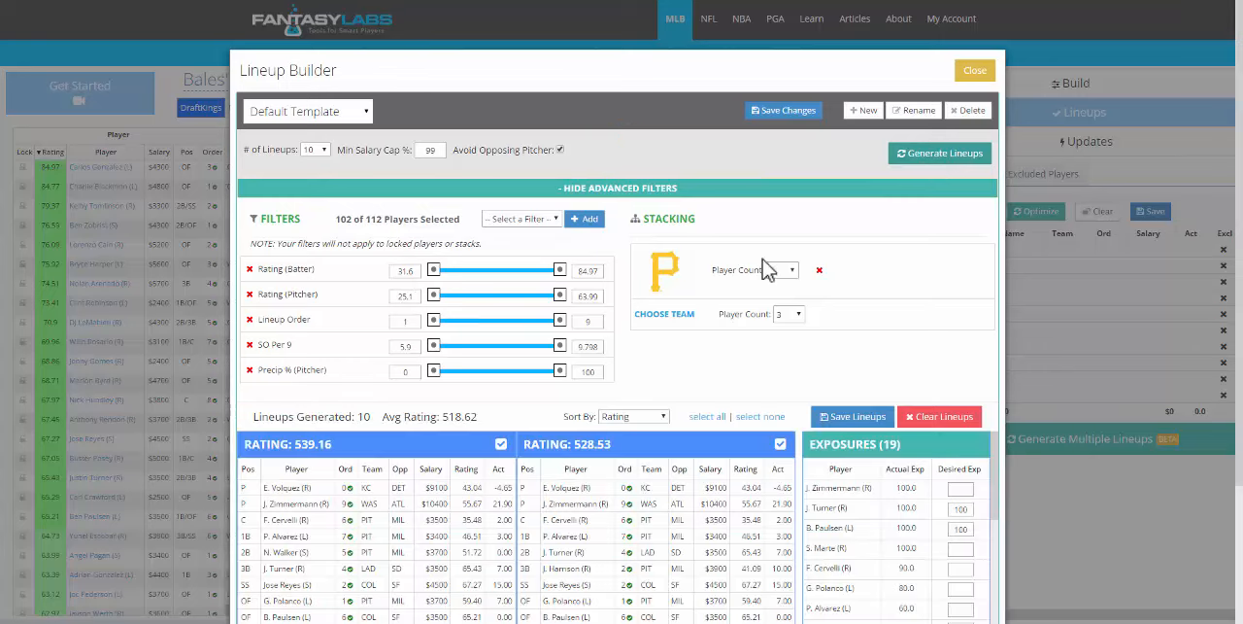
{"action": "scroll", "coordinate": [998, 476], "scroll_direction": "down", "scroll_amount": 1}
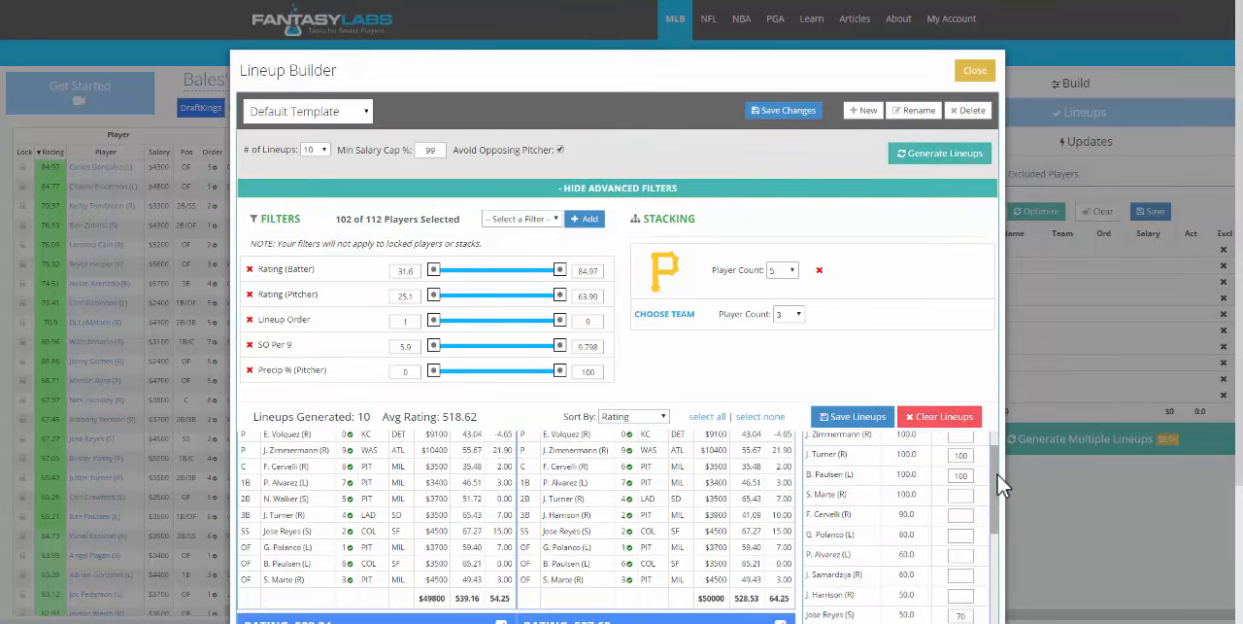
{"action": "scroll", "coordinate": [1003, 476], "scroll_direction": "up", "scroll_amount": 1}
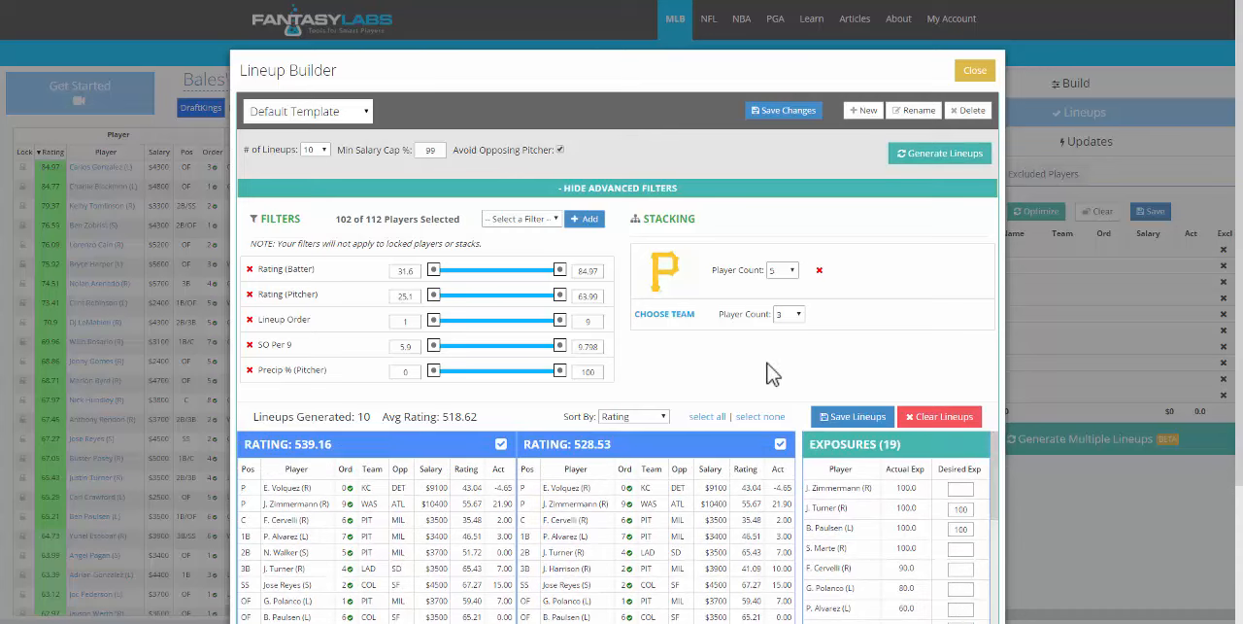
- Add the Los Angeles Dodgers as a second stack with a player count of 3 and regenerate the lineups
{"action": "left_click", "coordinate": [665, 316]}
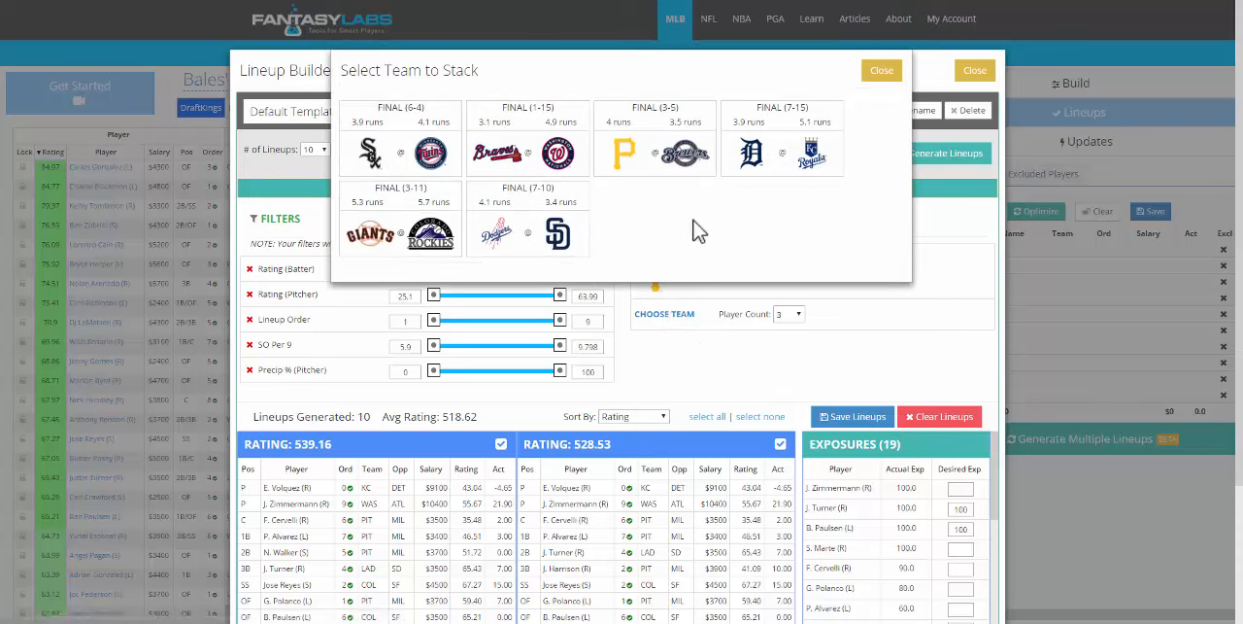
{"action": "left_click", "coordinate": [486, 241]}
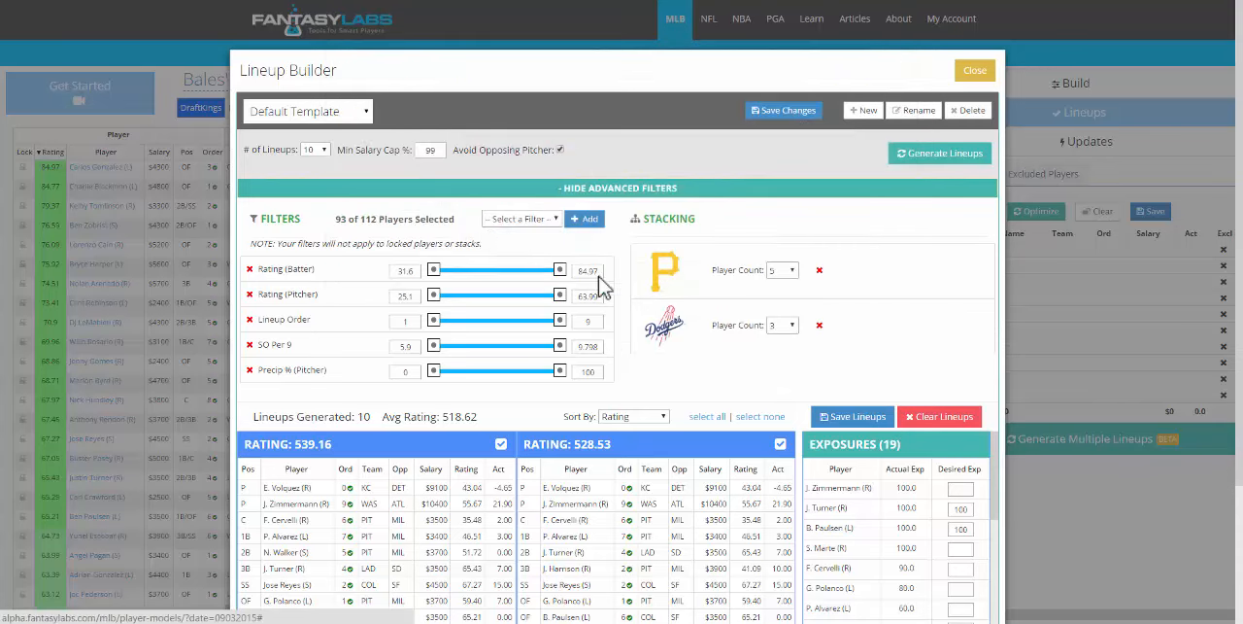
{"action": "left_click", "coordinate": [921, 170]}
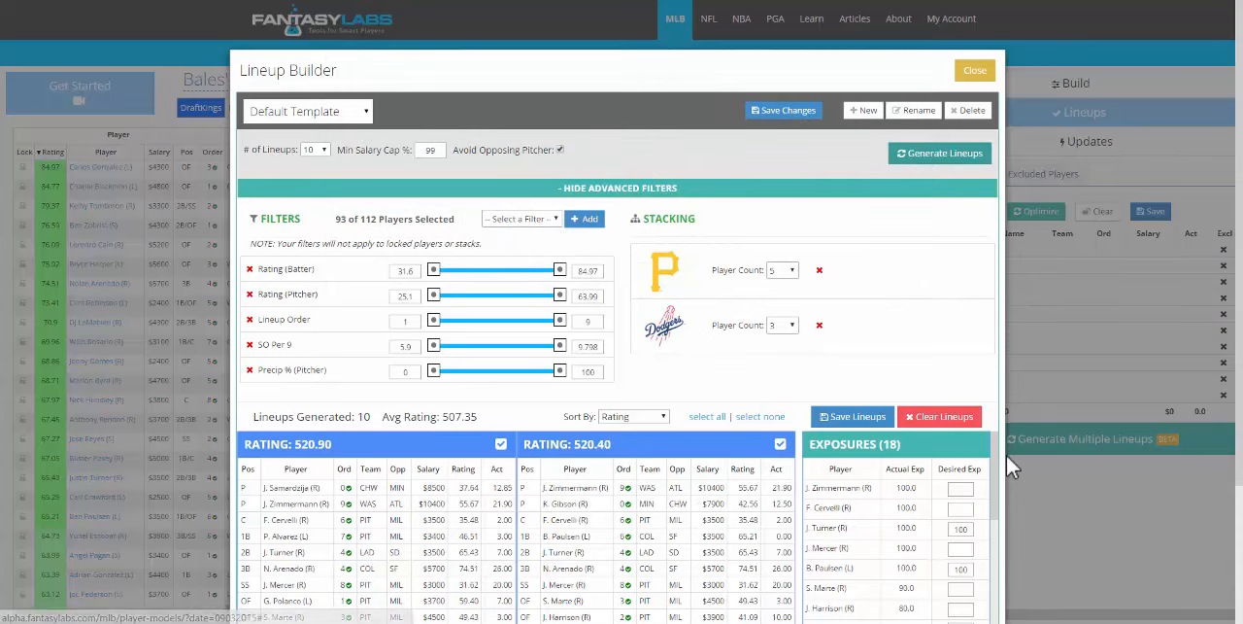
{"action": "left_click_drag", "start_coordinate": [995, 450], "coordinate": [989, 444]}
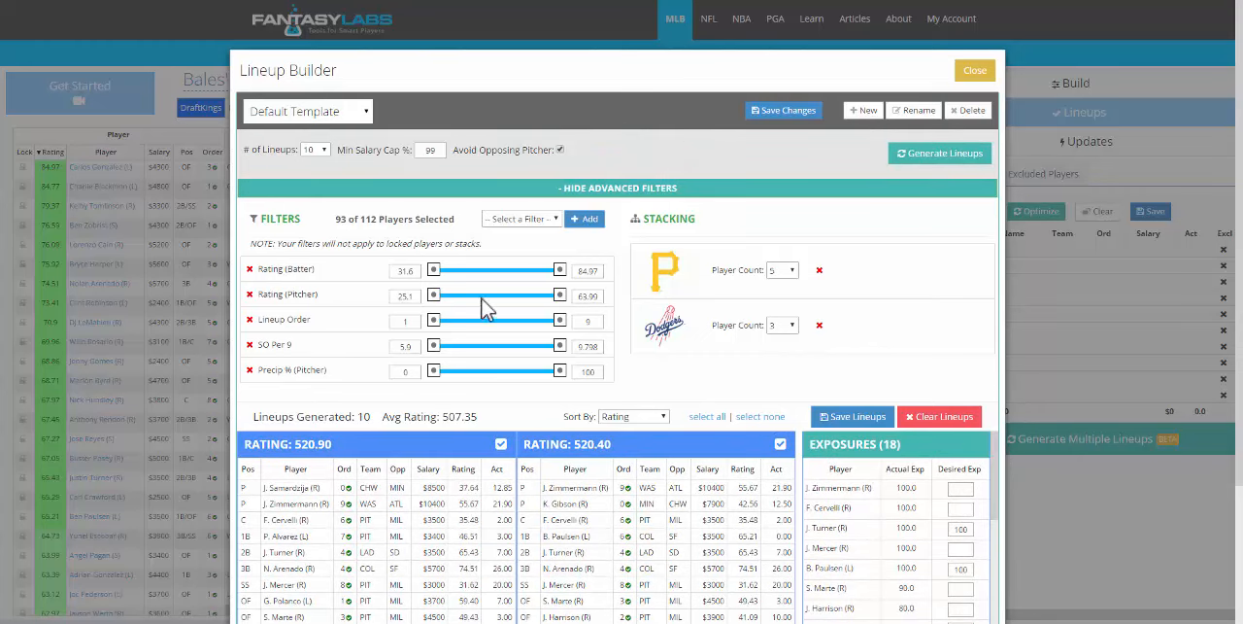
{"action": "left_click", "coordinate": [789, 271]}
{"action": "left_click", "coordinate": [797, 281]}
{"action": "left_click", "coordinate": [789, 272]}
{"action": "left_click", "coordinate": [789, 279]}
- Set the minimum SO Per 9 to 8 and the maximum Lineup Order to 6, and save the generated lineups
{"action": "left_click_drag", "start_coordinate": [434, 346], "coordinate": [503, 357]}
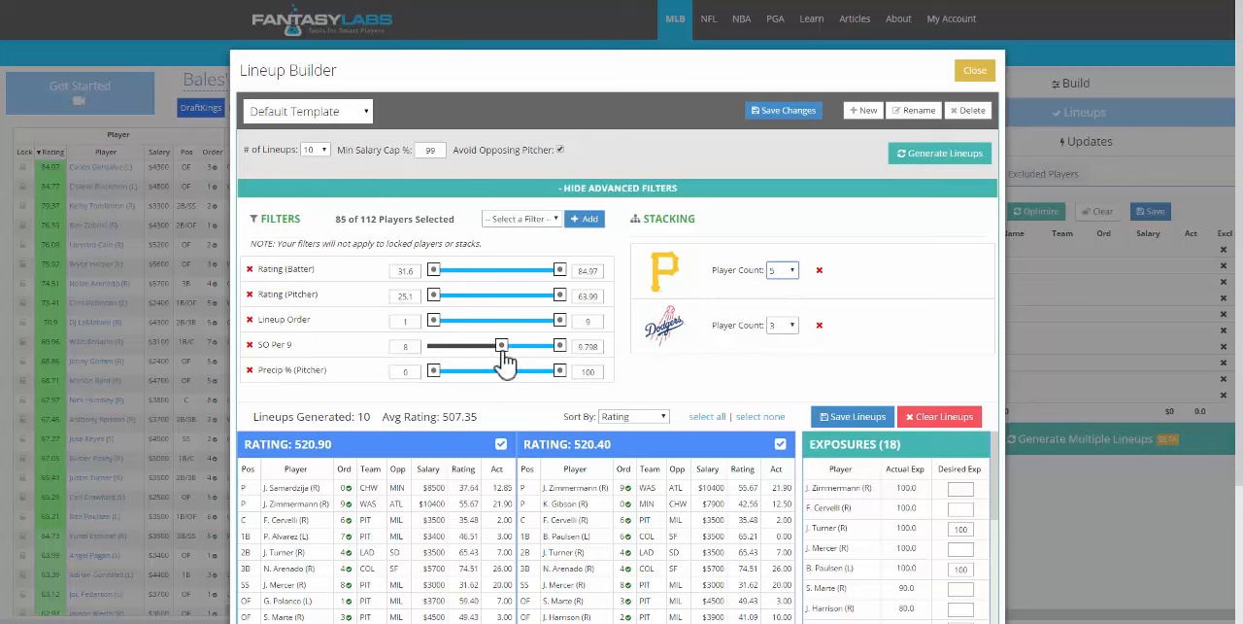
{"action": "left_click_drag", "start_coordinate": [560, 321], "coordinate": [521, 329]}
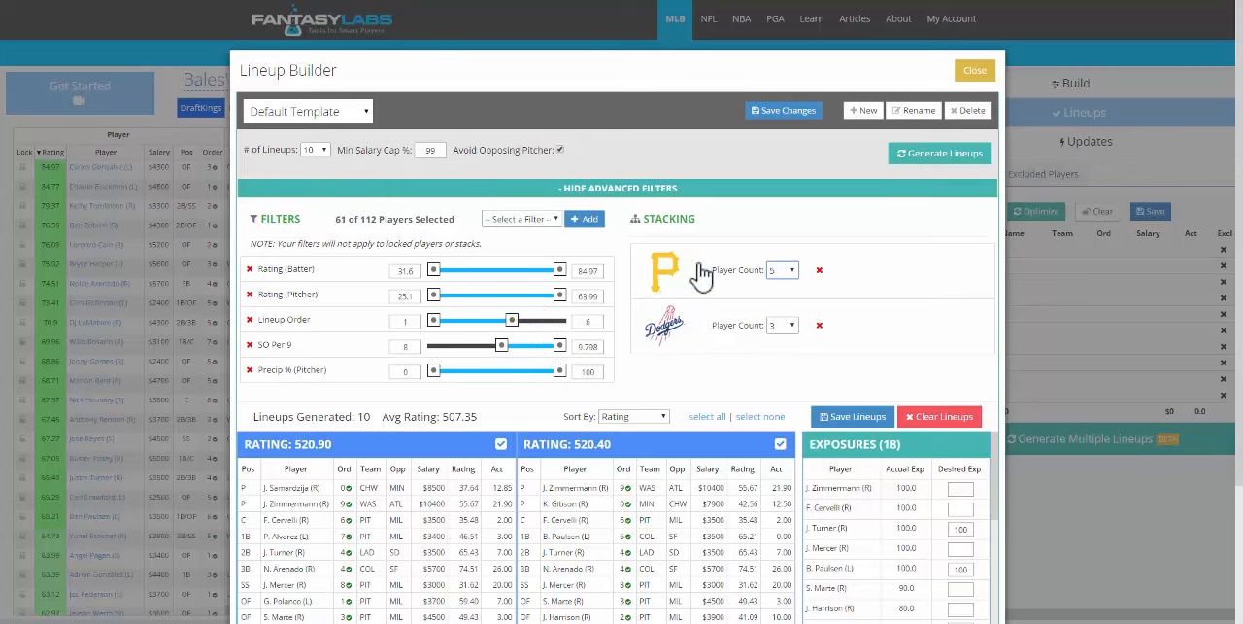
{"action": "left_click", "coordinate": [821, 422]}
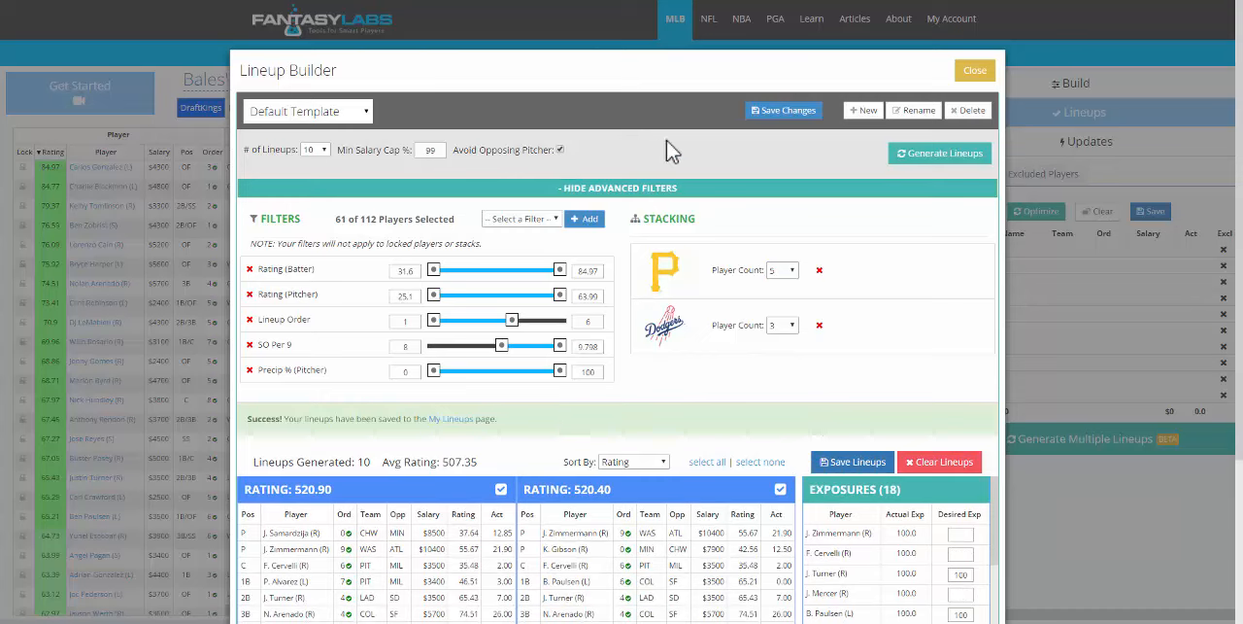
- Rename the Default Template to the owner's first name in the possessive followed by "GPP Template"
{"action": "left_click", "coordinate": [366, 115]}
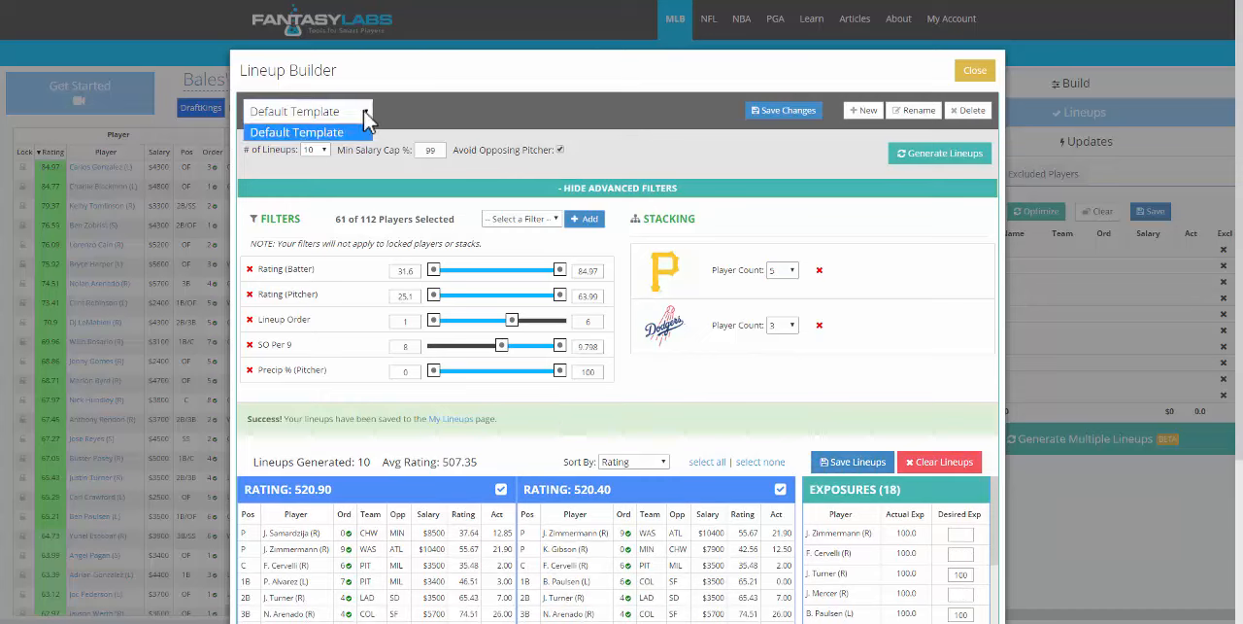
{"action": "left_click", "coordinate": [367, 116]}
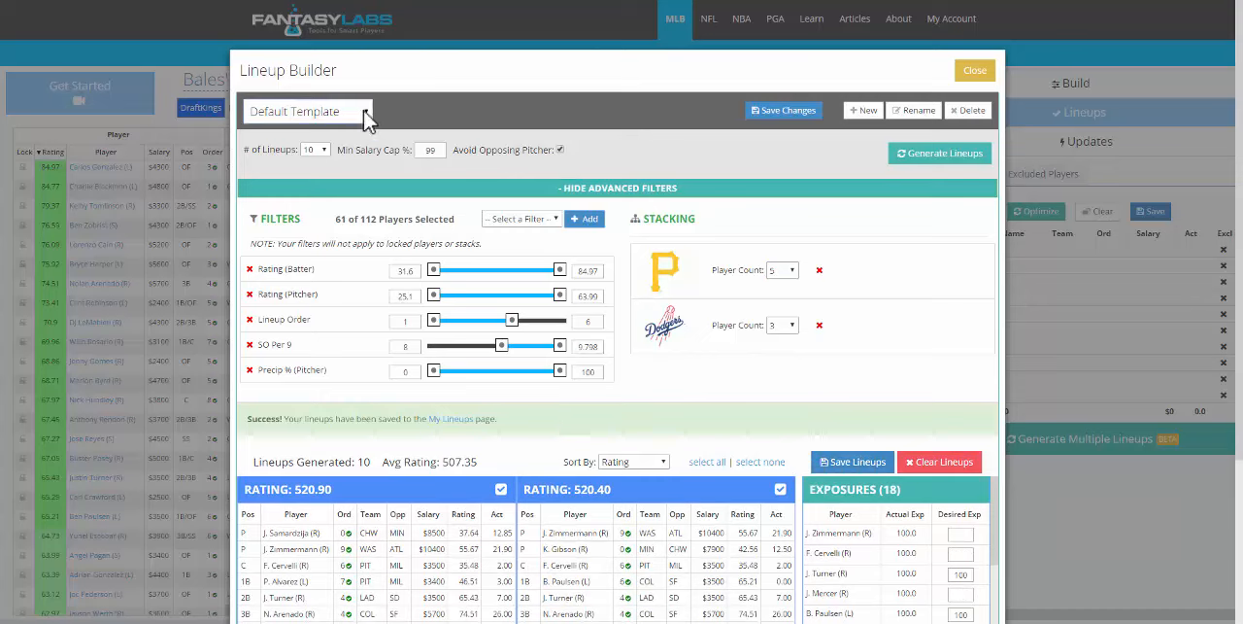
{"action": "left_click", "coordinate": [913, 113]}
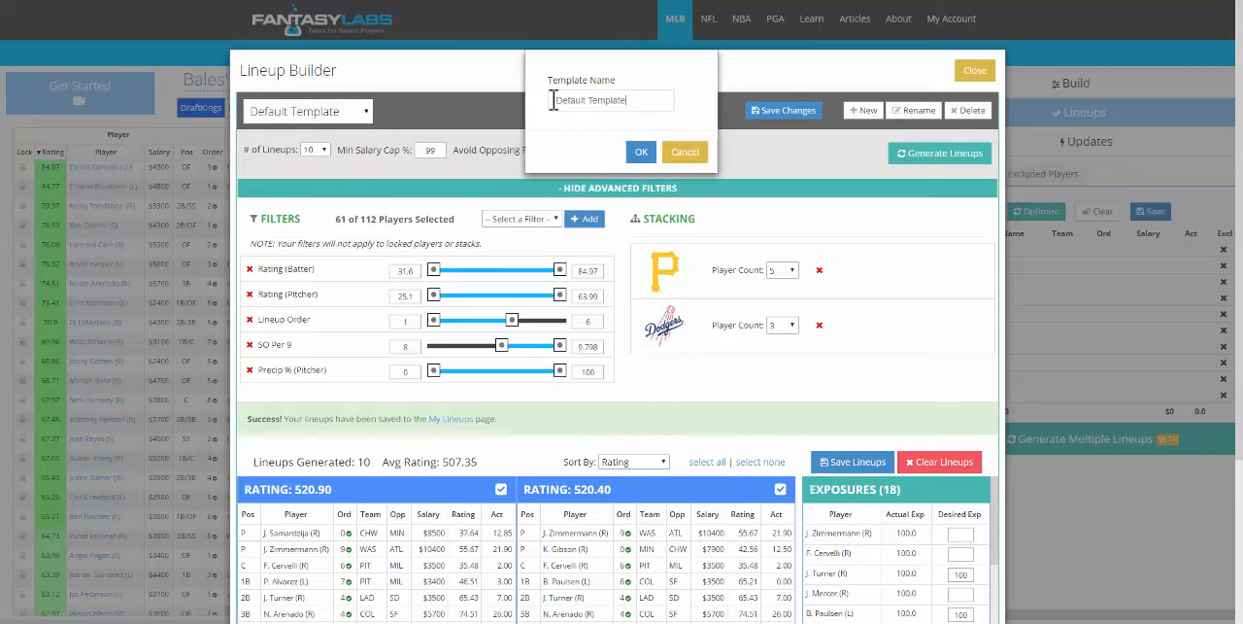
{"action": "left_click_drag", "start_coordinate": [554, 100], "coordinate": [544, 99]}
{"action": "type", "text": "Jon's GPP"}
{"action": "left_click", "coordinate": [641, 152]}
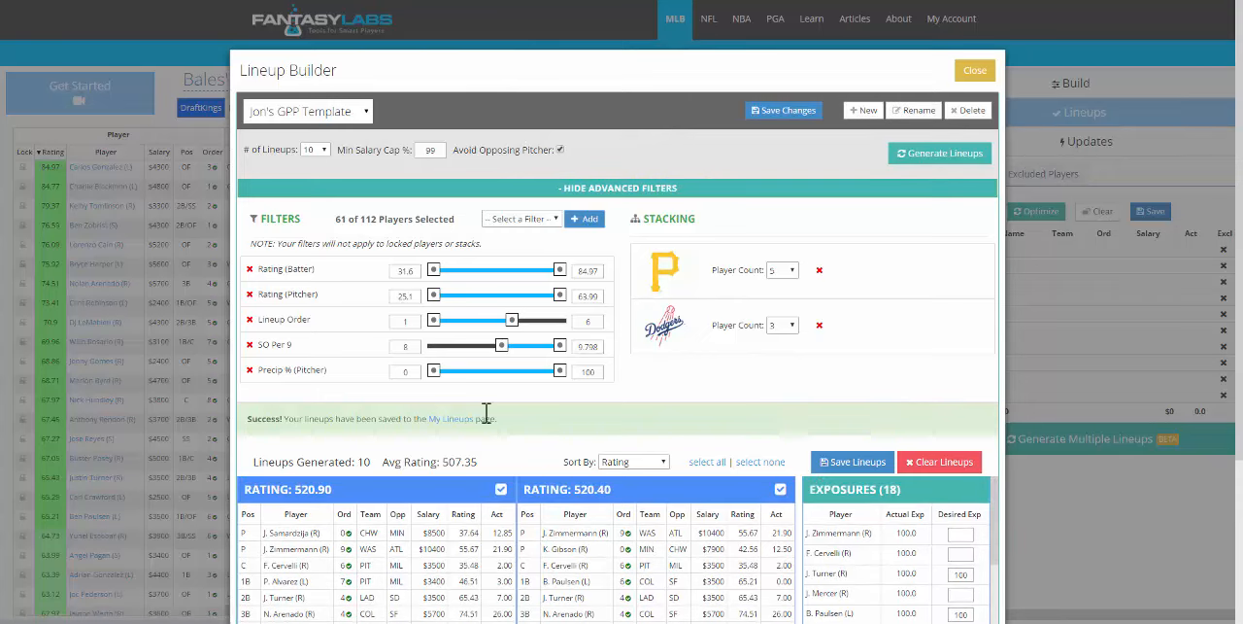
- Sort the generated lineups by Actual Points and review the lineups and player exposures
{"action": "left_click", "coordinate": [633, 464]}
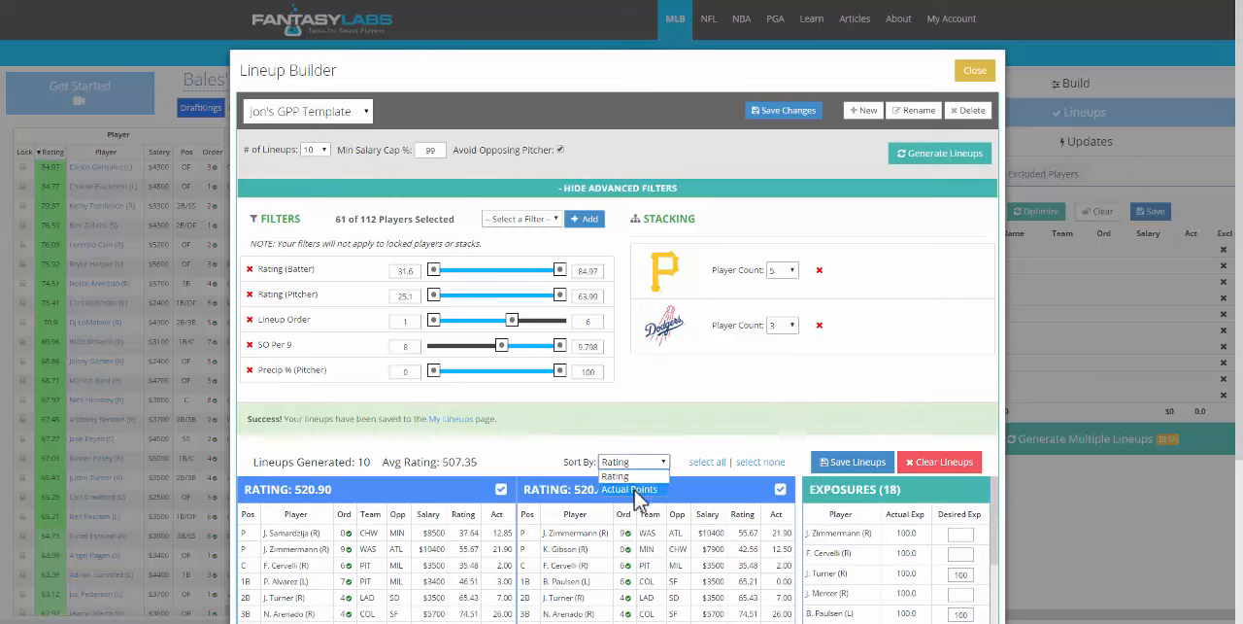
{"action": "left_click", "coordinate": [636, 490]}
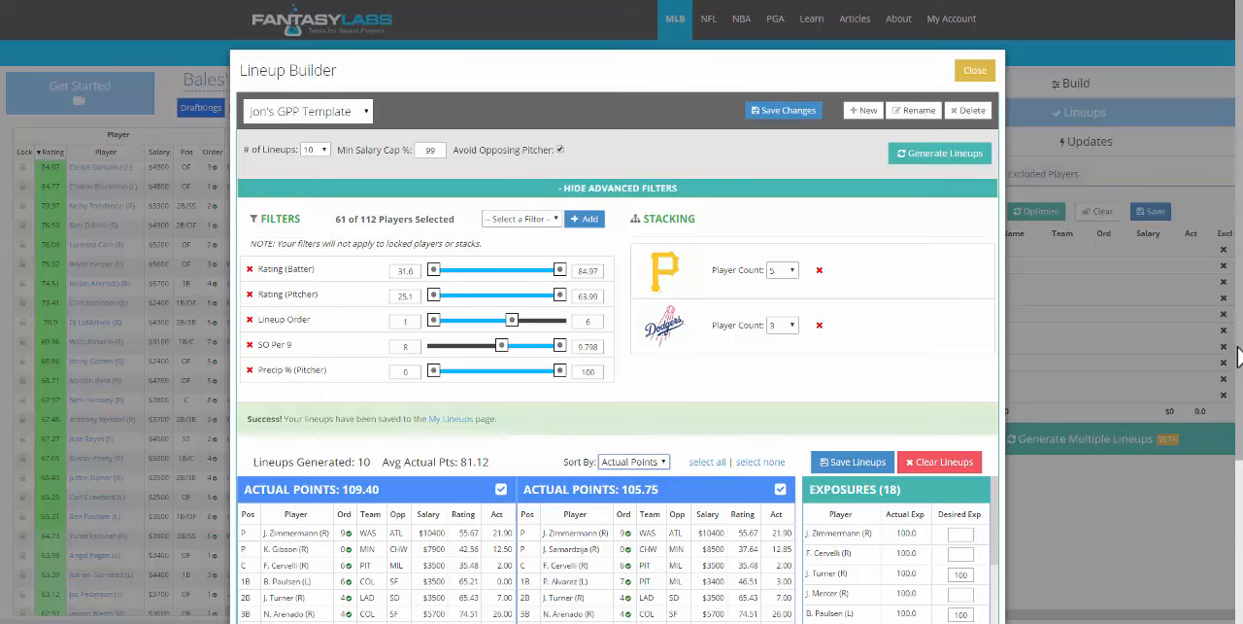
{"action": "left_click_drag", "start_coordinate": [1237, 357], "coordinate": [1240, 498]}
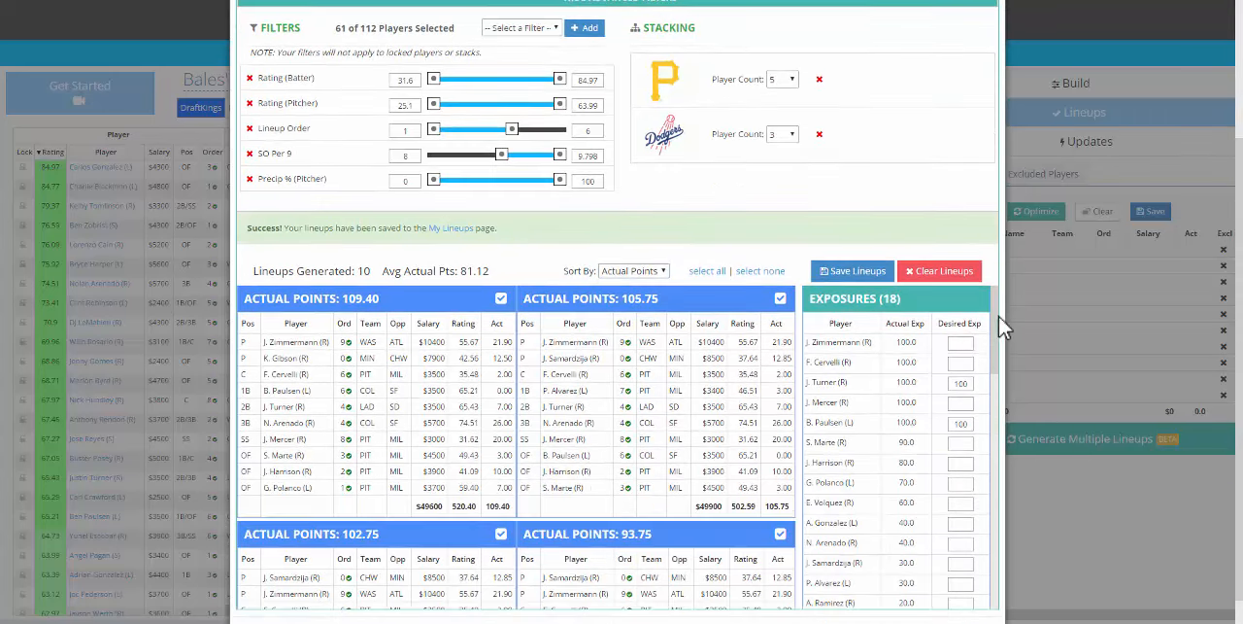
{"action": "scroll", "coordinate": [1001, 328], "scroll_direction": "down", "scroll_amount": 1}
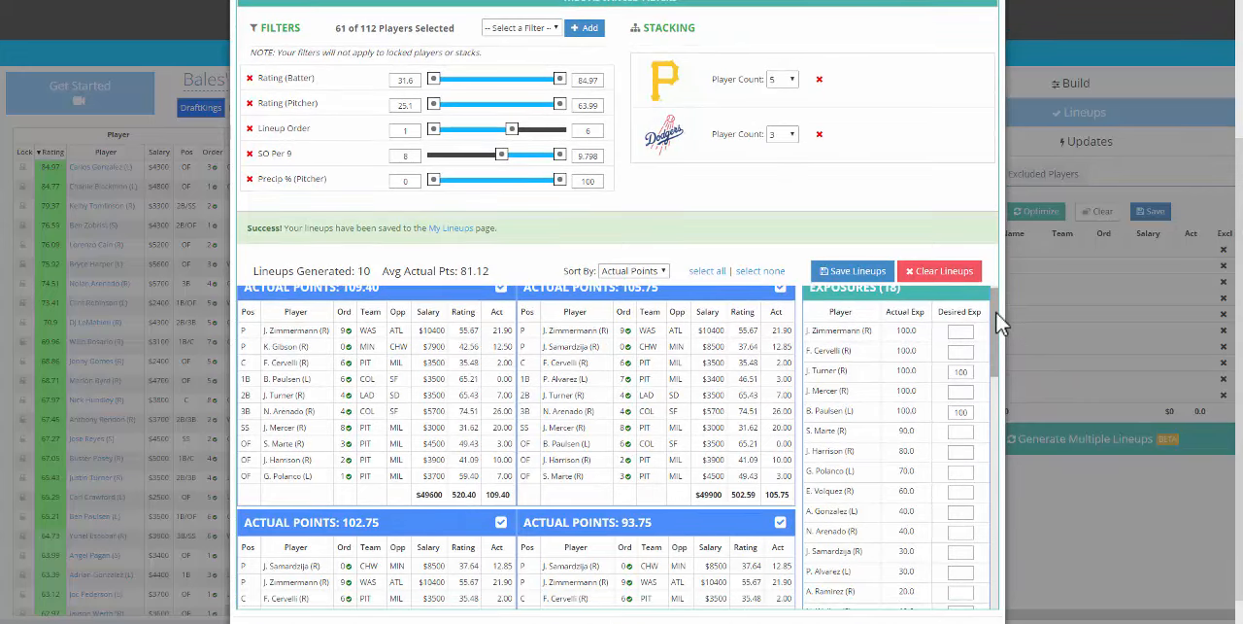
{"action": "scroll", "coordinate": [1000, 326], "scroll_direction": "up", "scroll_amount": 1}
{"action": "mouse_move", "coordinate": [1001, 325]}
{"action": "left_mouse_down"}
{"action": "mouse_move", "coordinate": [1004, 592]}
{"action": "mouse_move", "coordinate": [1008, 336]}
{"action": "left_mouse_up"}
{"action": "scroll", "coordinate": [1229, 214], "scroll_direction": "up", "scroll_amount": 3}
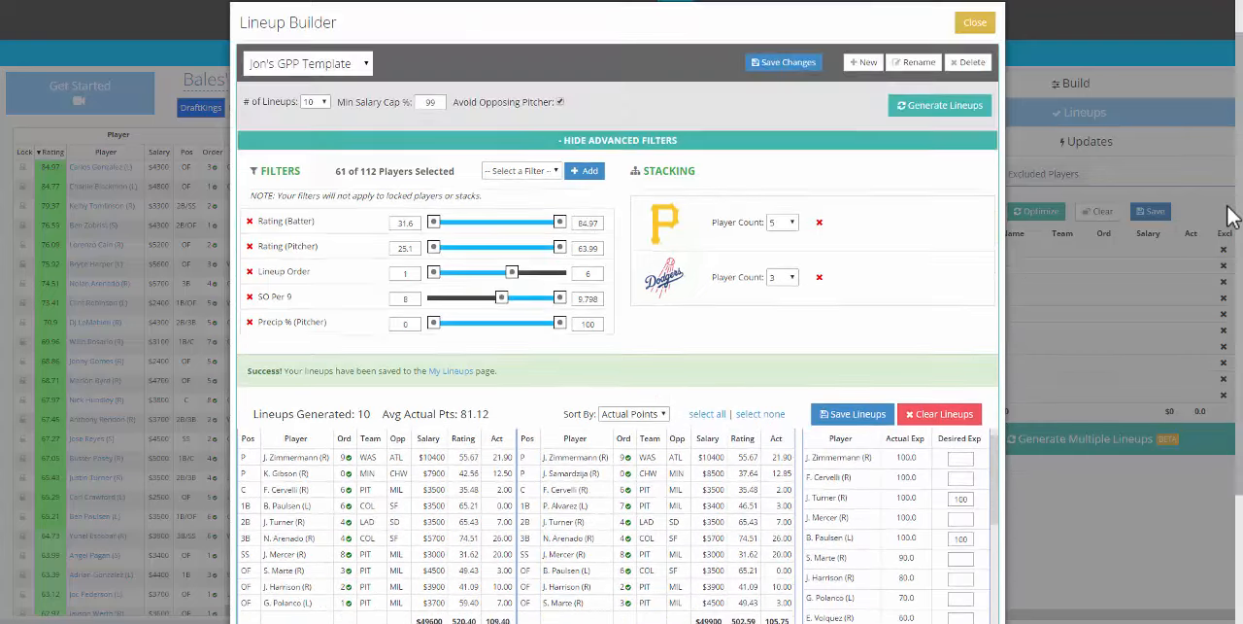
{"action": "scroll", "coordinate": [1238, 186], "scroll_direction": "up", "scroll_amount": 1}
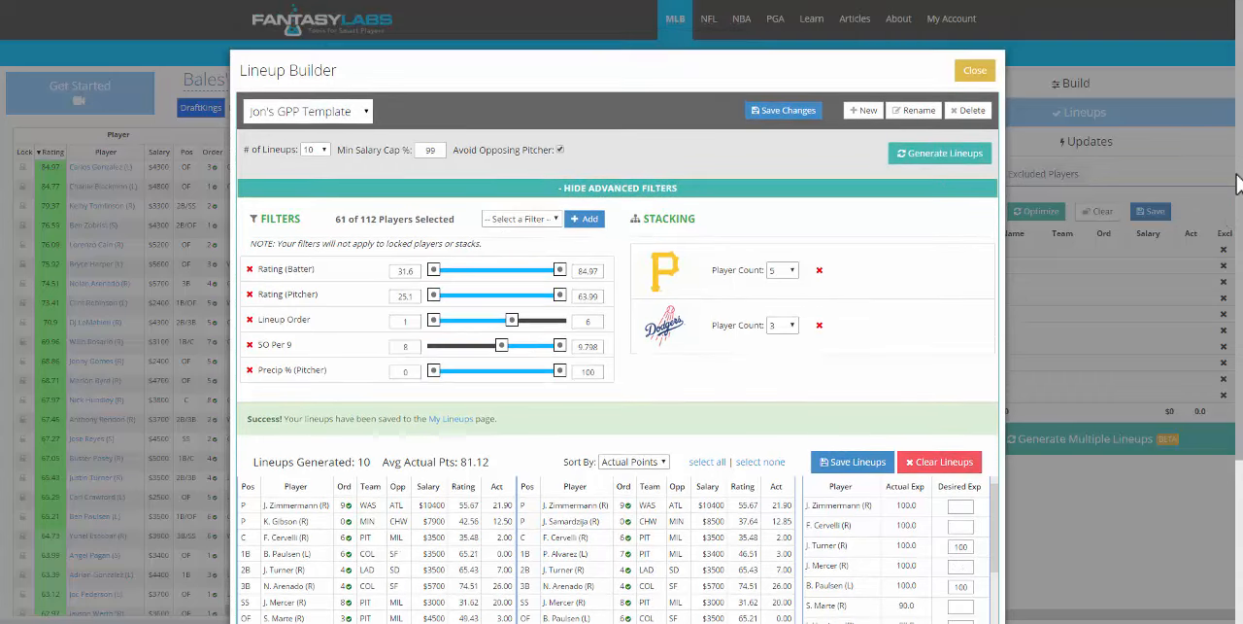